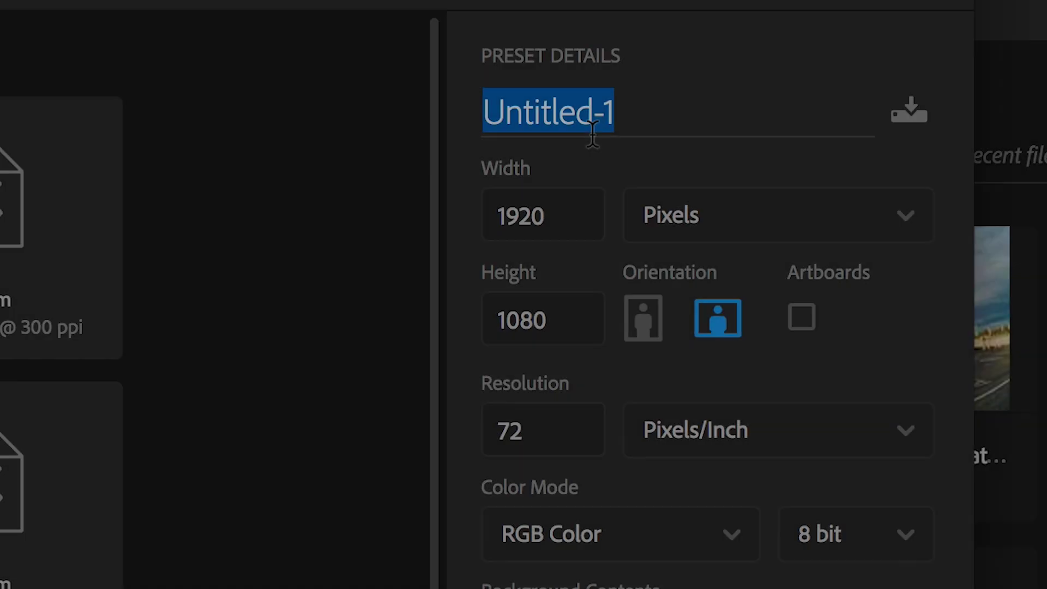
- Create a 1920 × 1080 pixel, 72 ppi RGB document with a white background, named 2D to 3D
text(2D to 3D)
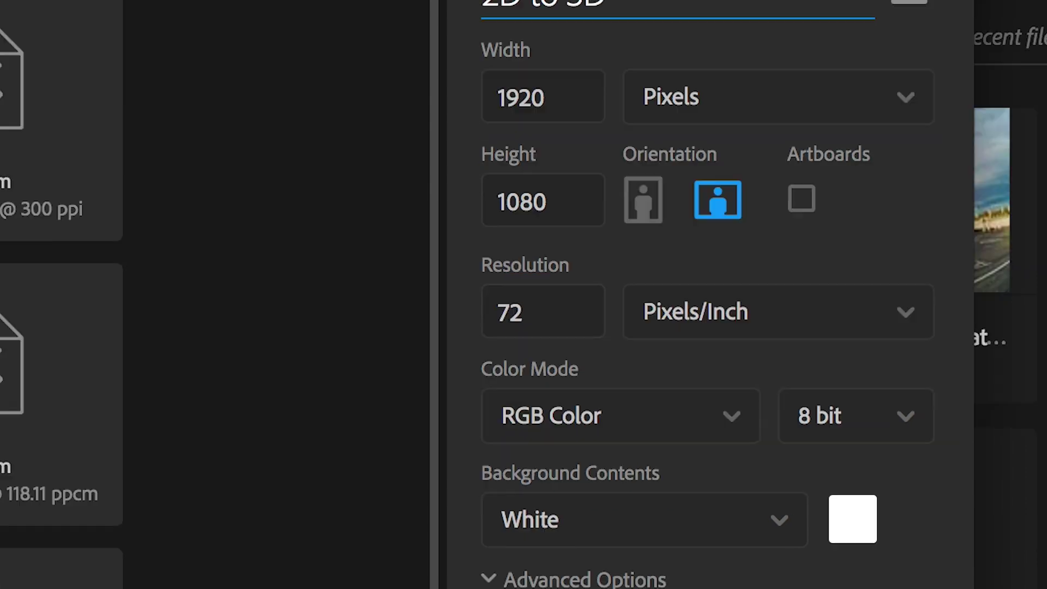
click(872, 498)
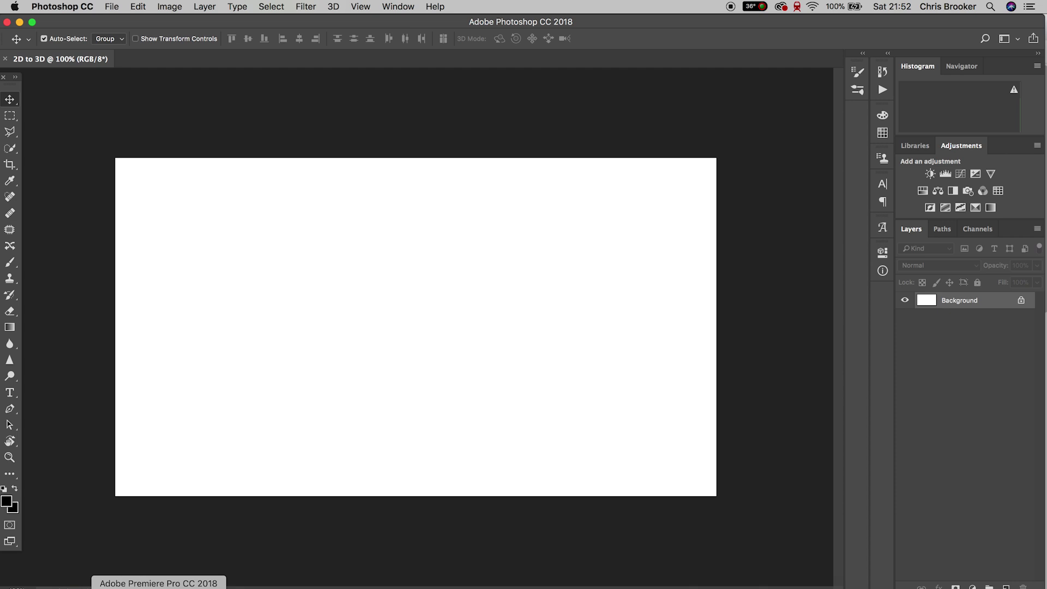
- Place bf.png from the Finder search results into the document and move it to the middle of the canvas
click(64, 588)
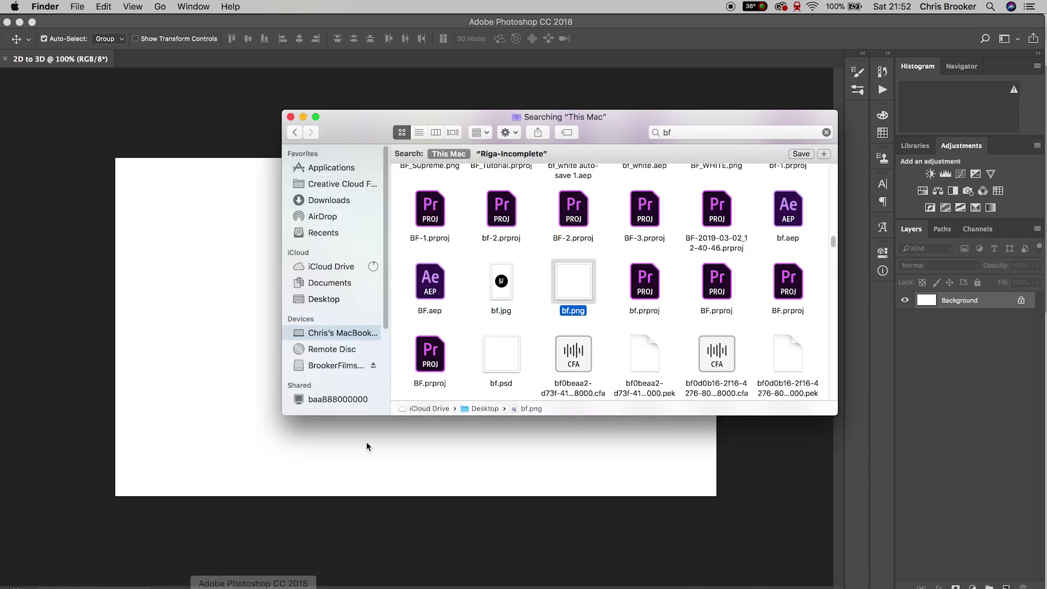
drag(588, 273, 329, 355)
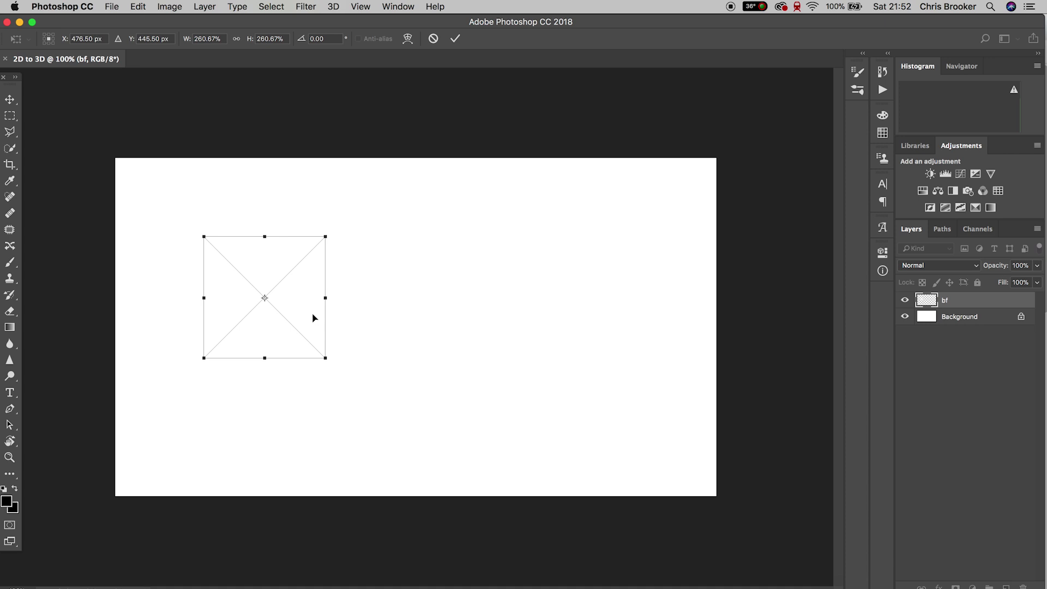
drag(313, 315, 463, 344)
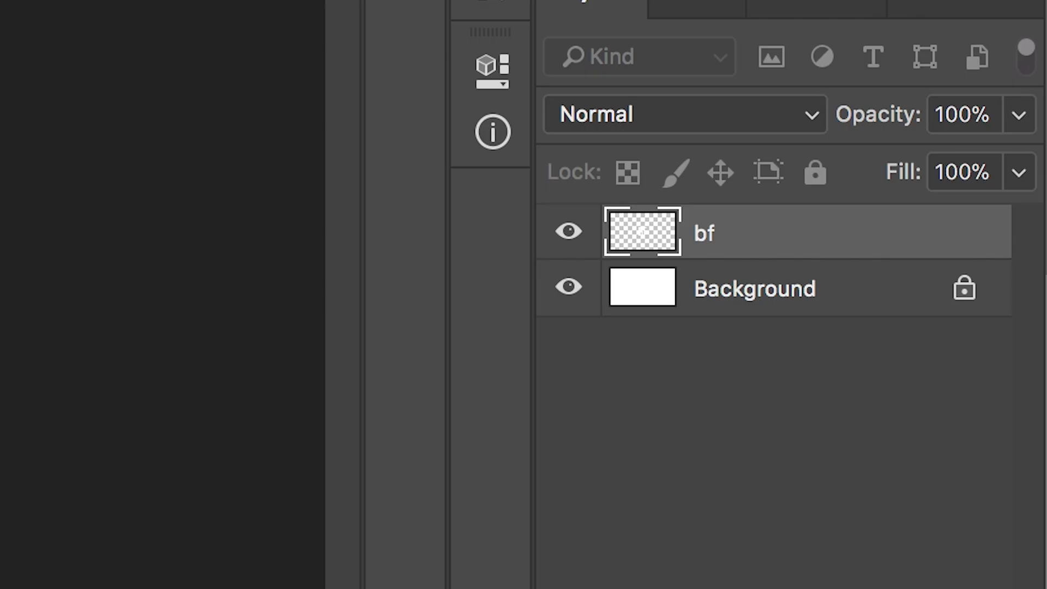
key(Return)
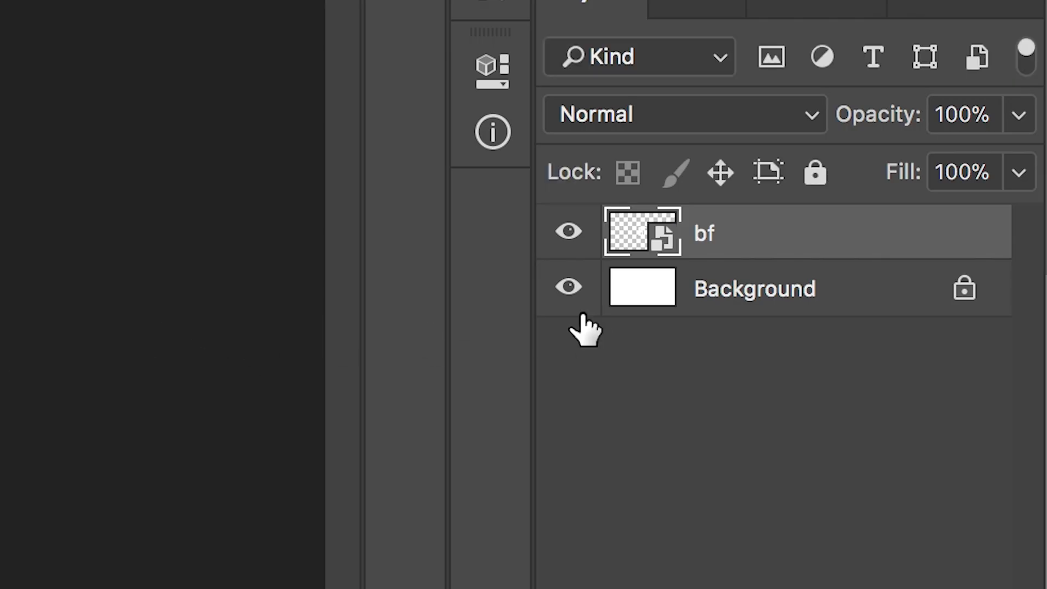
- Hide and unlock the white Background layer, and delete it so only the bf layer is left
click(569, 287)
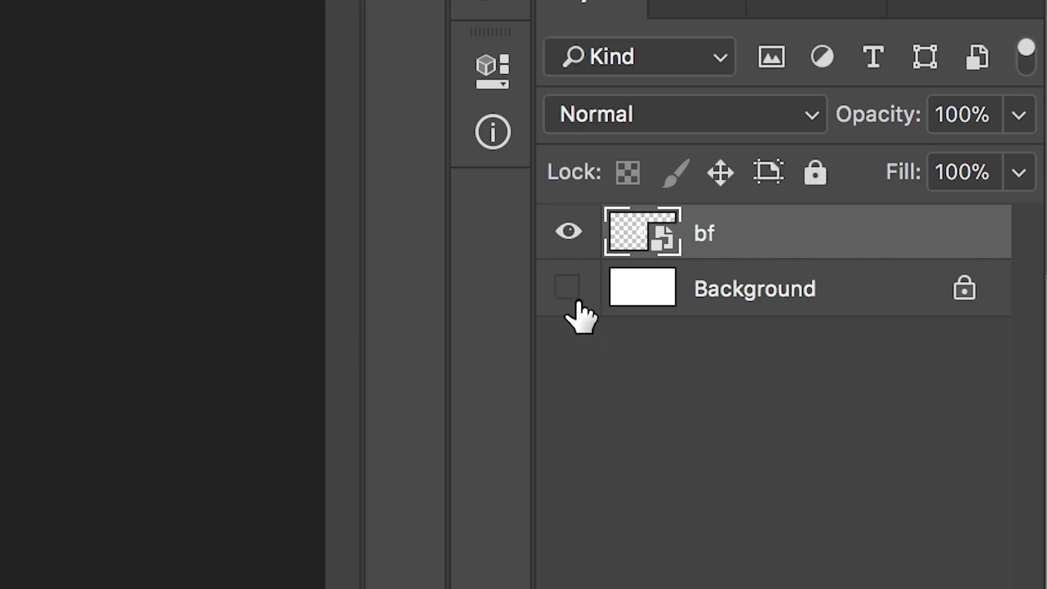
click(964, 289)
click(545, 287)
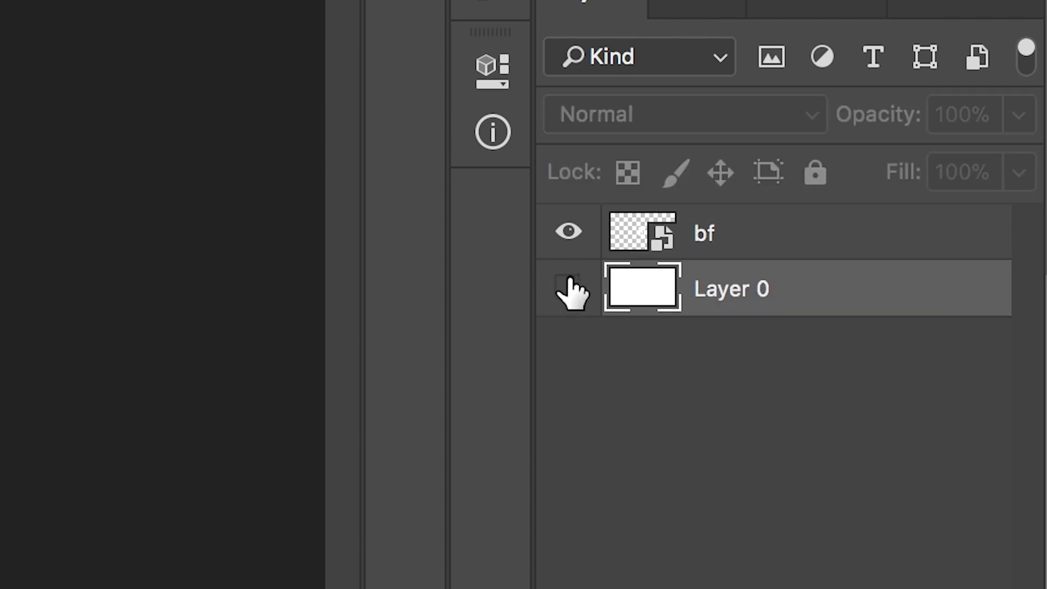
key(Delete)
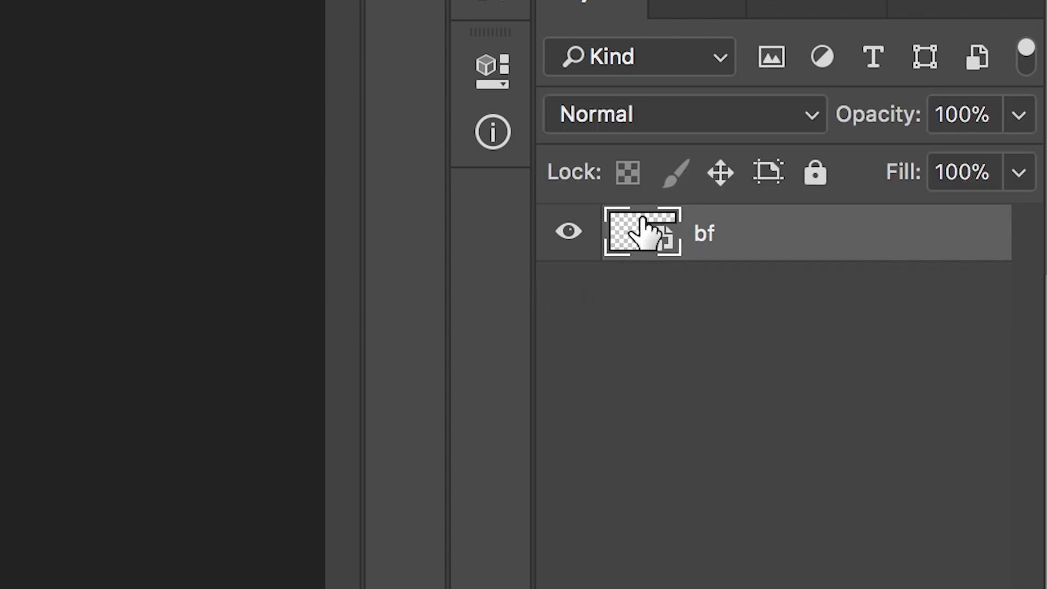
- Make a new 3D extrusion from the bf layer and switch to the 3D workspace
right_click(752, 251)
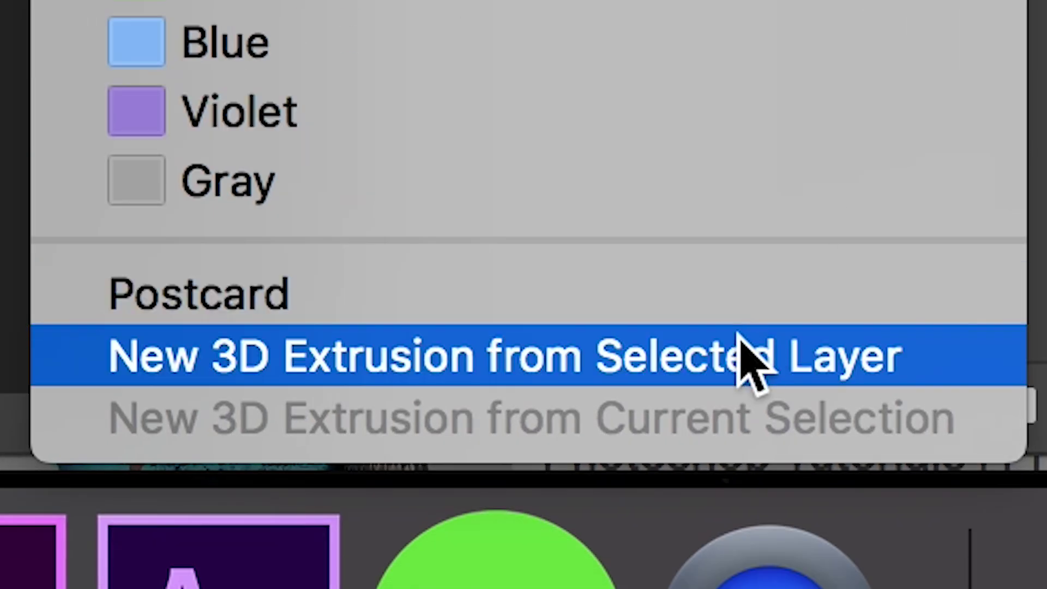
click(443, 357)
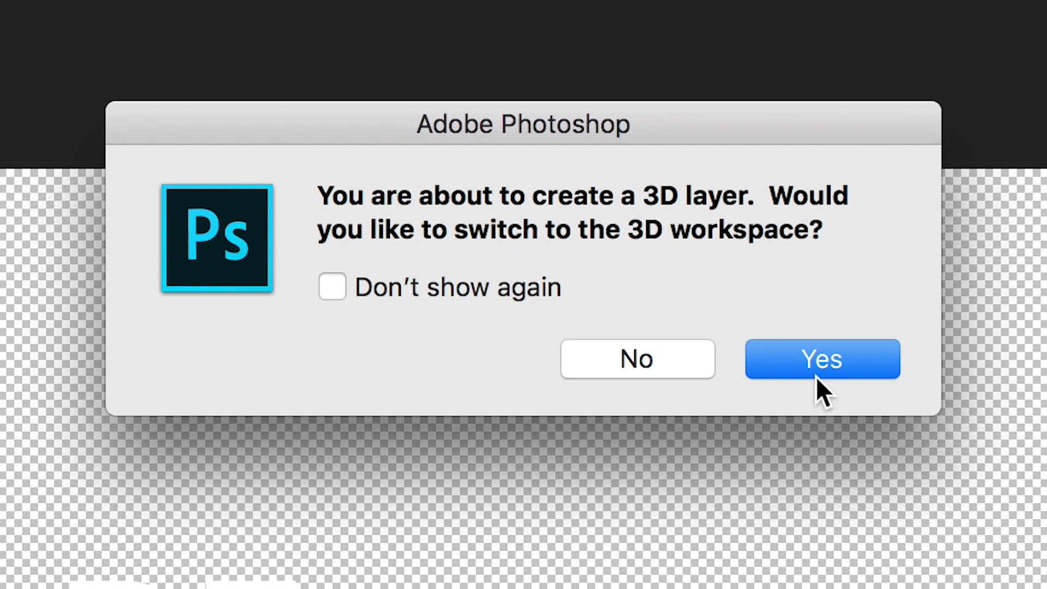
click(816, 368)
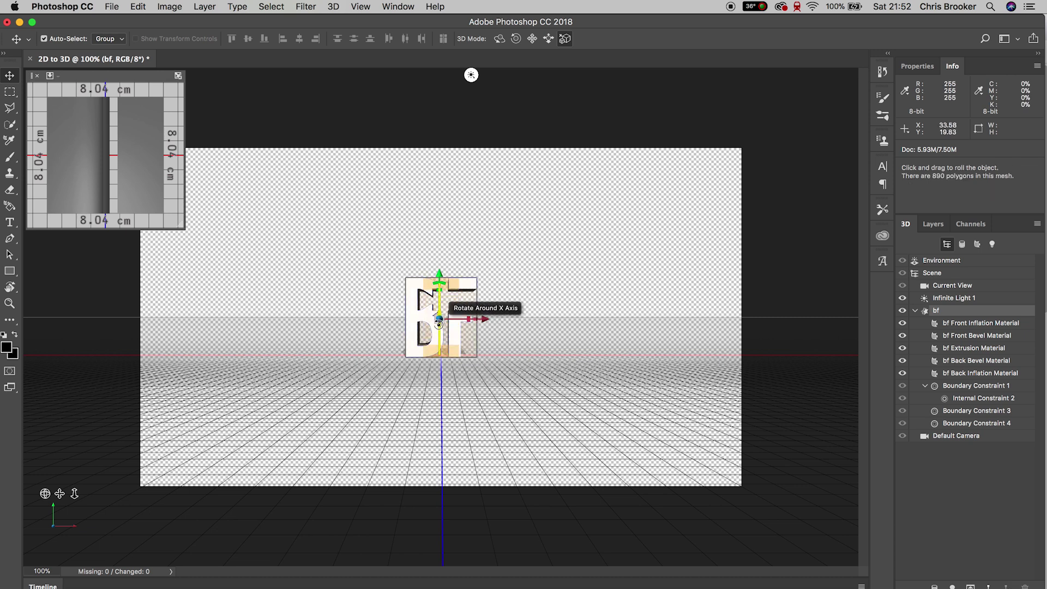
- Enlarge the extruded BF logo in the 3D scene
drag(440, 321, 540, 469)
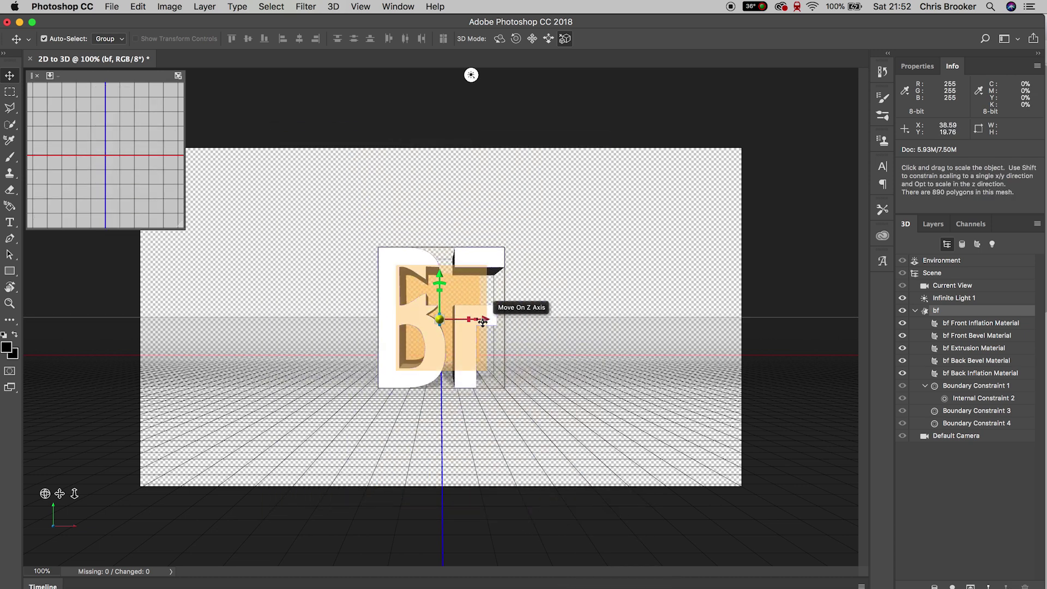
mouse_move(469, 319)
mouse_down()
mouse_move(584, 329)
mouse_move(399, 329)
mouse_move(484, 330)
mouse_up()
mouse_move(440, 283)
mouse_down()
mouse_move(454, 288)
mouse_move(445, 279)
mouse_up()
click(455, 292)
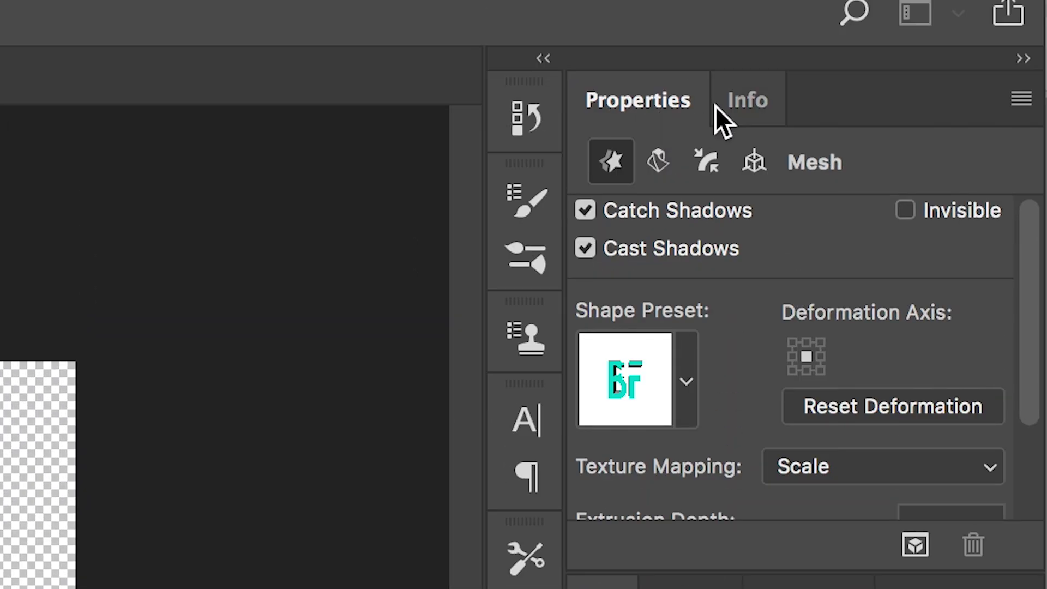
- Try several bevel and inflate shape presets on the bf mesh, and apply the one with a deep tapered extrusion
click(688, 397)
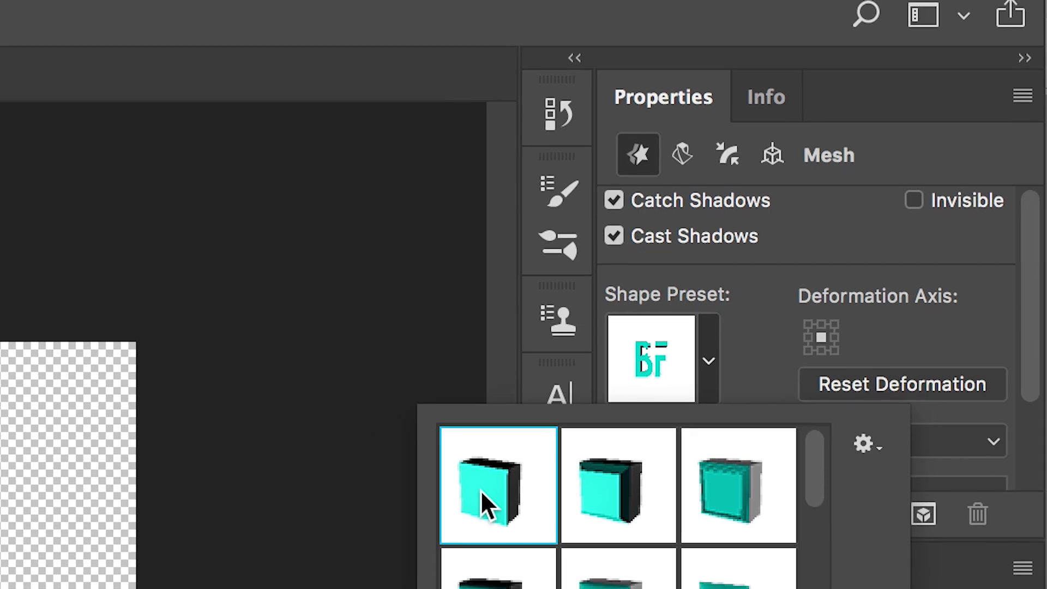
click(597, 502)
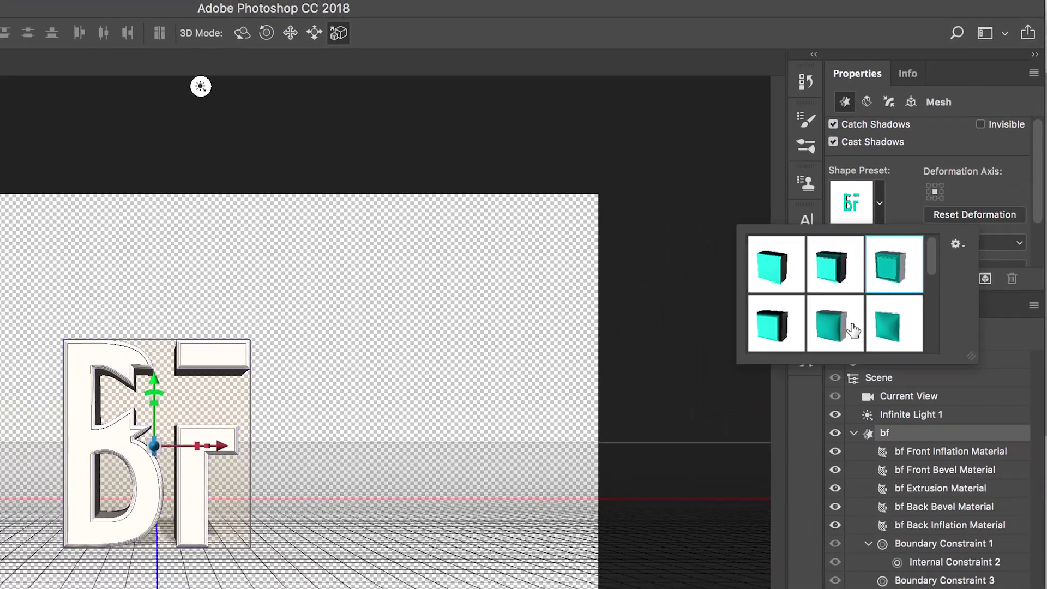
click(768, 451)
click(916, 286)
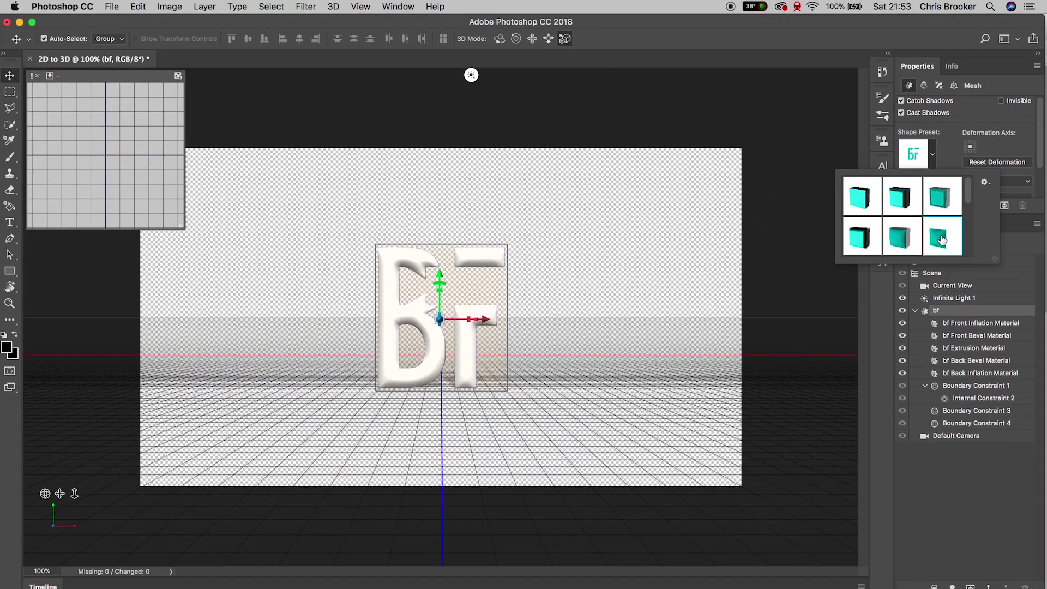
click(867, 236)
scroll(922, 240, down, 1)
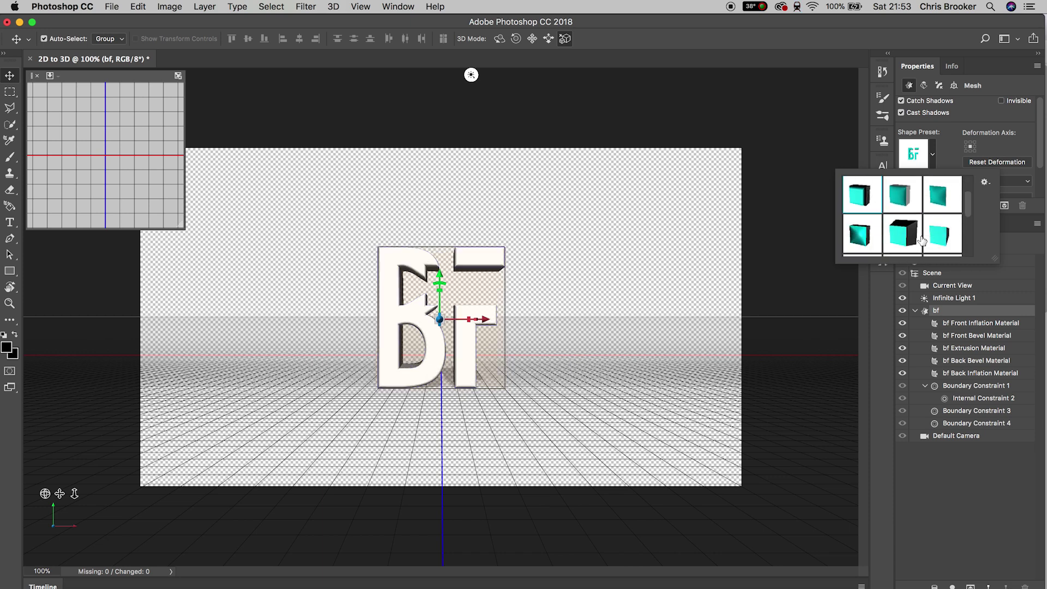
click(889, 240)
click(863, 238)
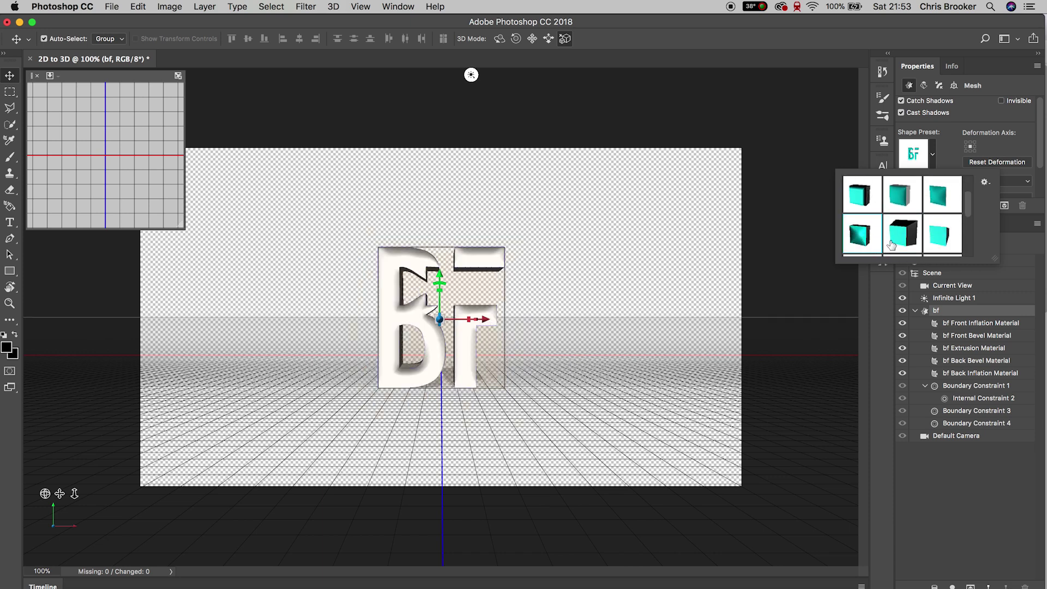
click(941, 243)
scroll(900, 243, down, 2)
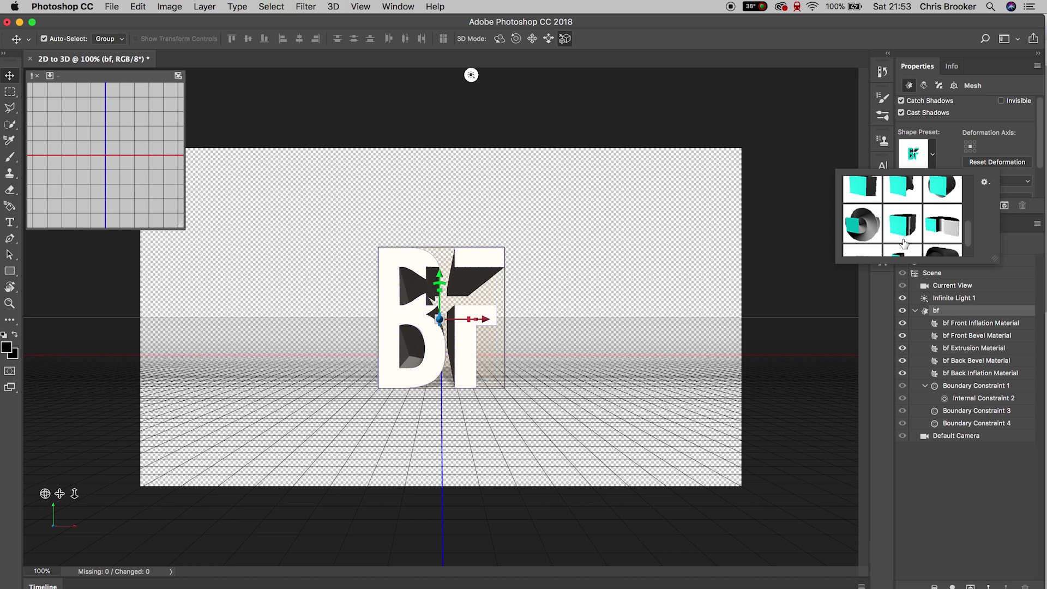
scroll(924, 240, up, 1)
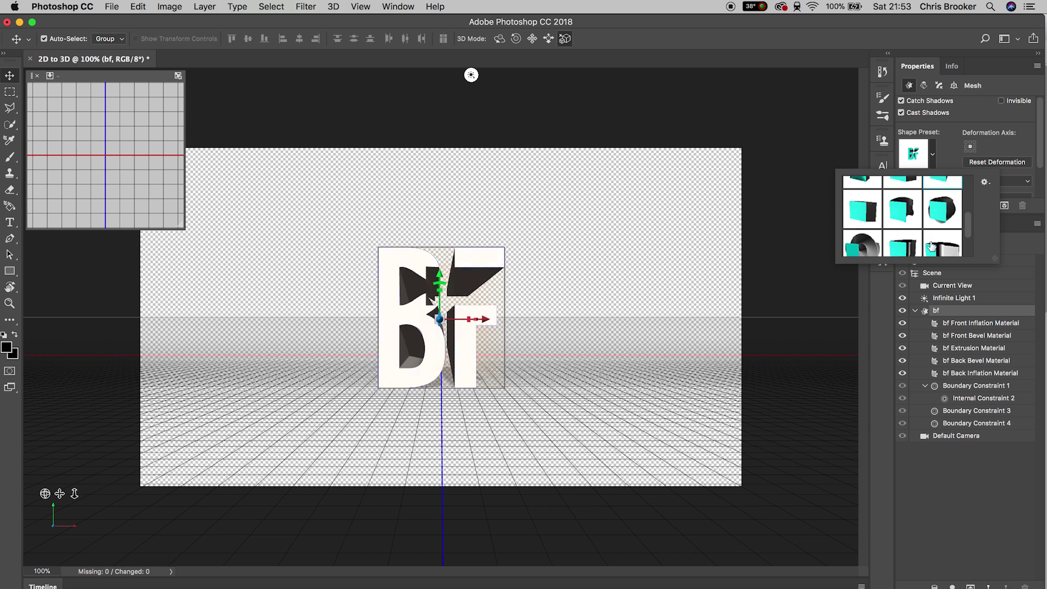
click(923, 163)
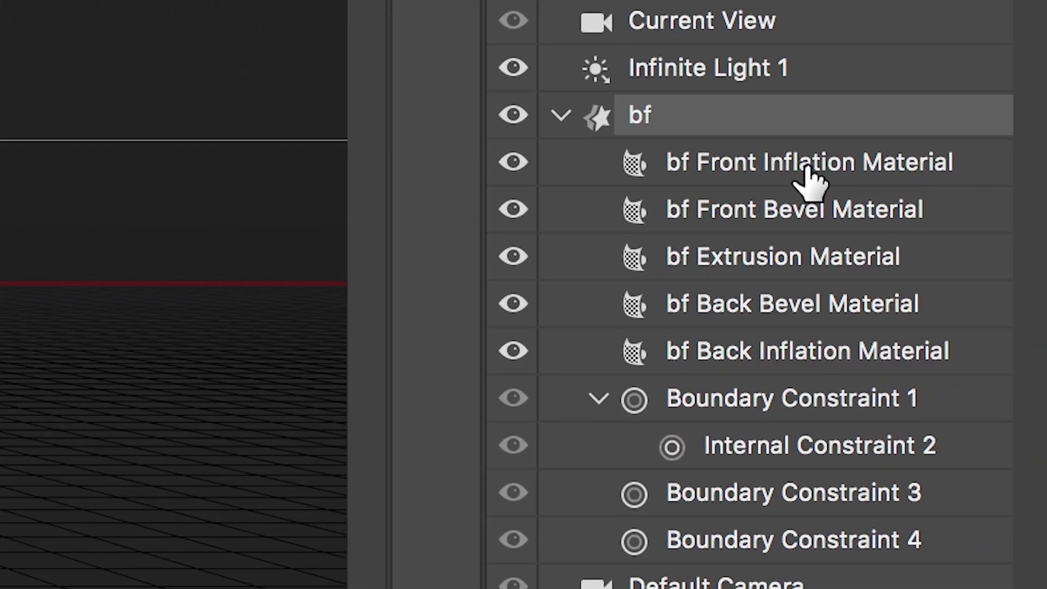
- Set the diffuse colour of the bf Front Inflation Material to bright cyan, RGB 0, 204, 255
mouse_move(839, 200)
mouse_down()
mouse_move(846, 192)
mouse_move(853, 206)
mouse_up()
drag(816, 172, 816, 175)
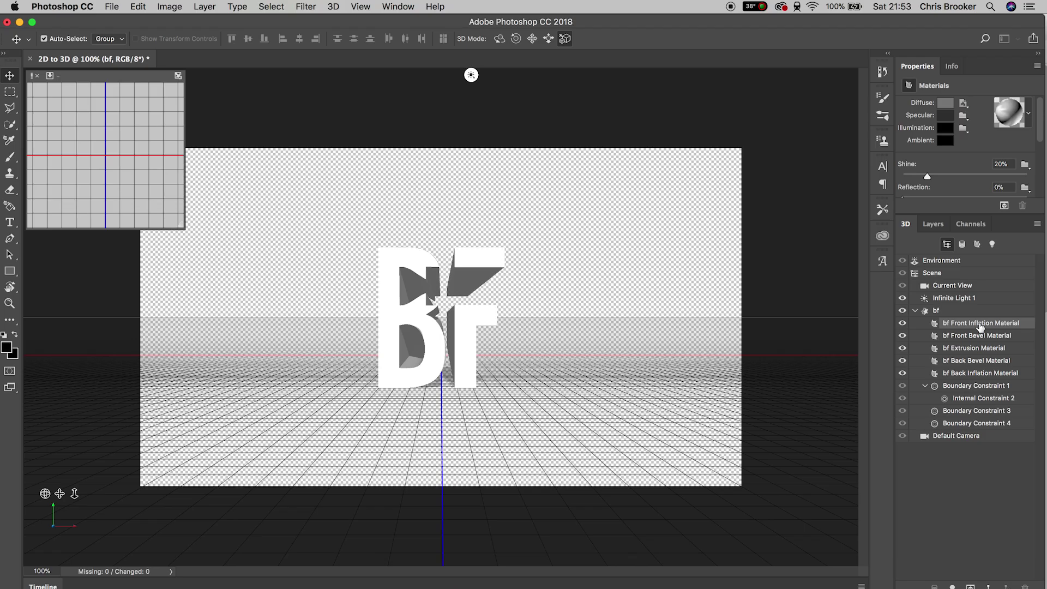
click(948, 105)
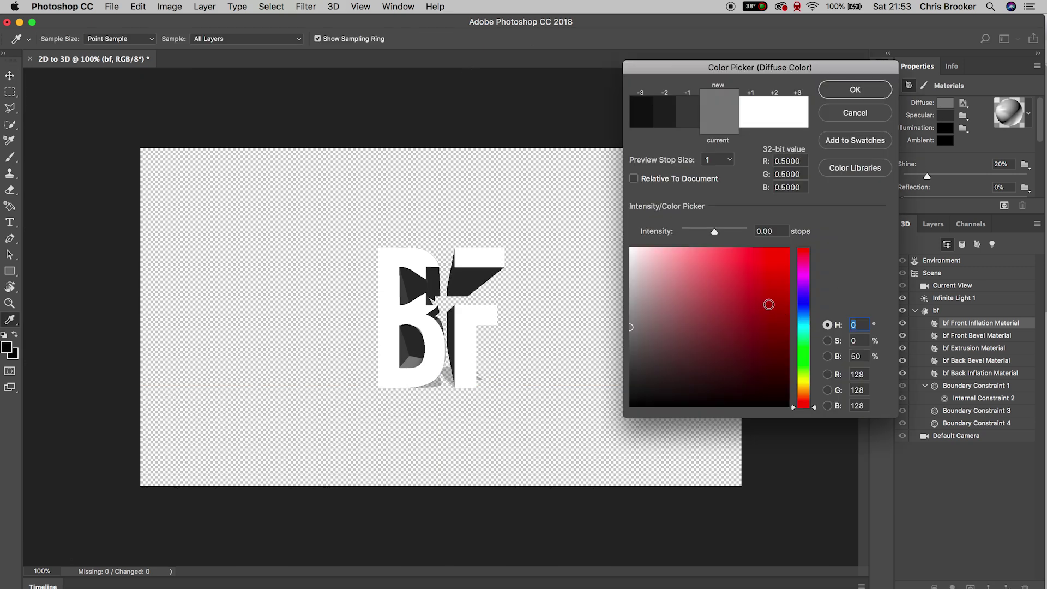
drag(769, 304, 811, 216)
click(808, 322)
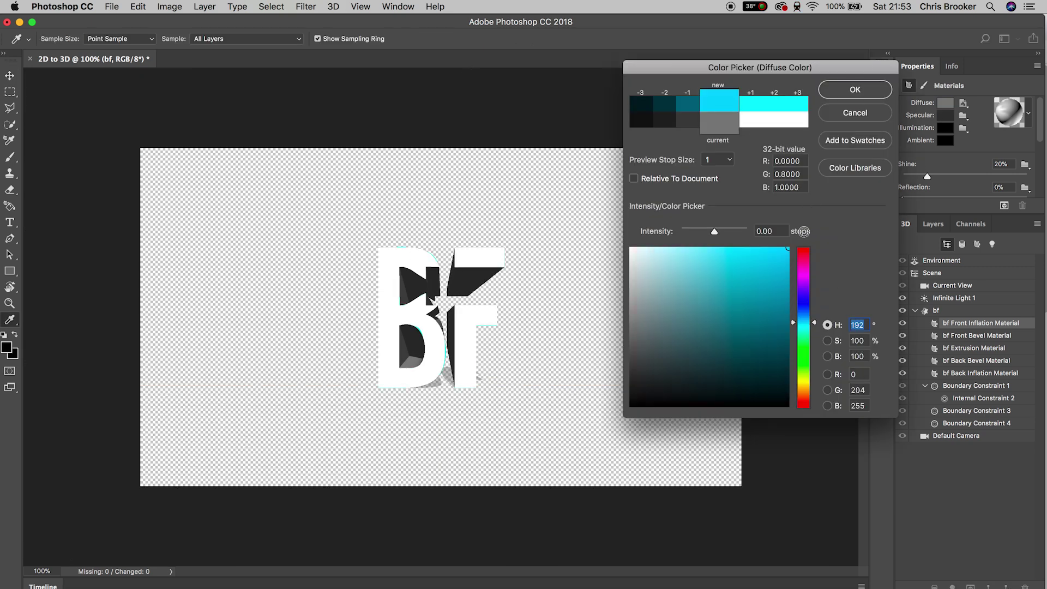
click(858, 92)
- Set the specular colour of the bf Front Inflation Material to bright turquoise
click(945, 115)
click(808, 330)
drag(653, 386, 776, 255)
click(881, 89)
- Give the bf Front Inflation Material turquoise illumination and ambient colours
click(946, 128)
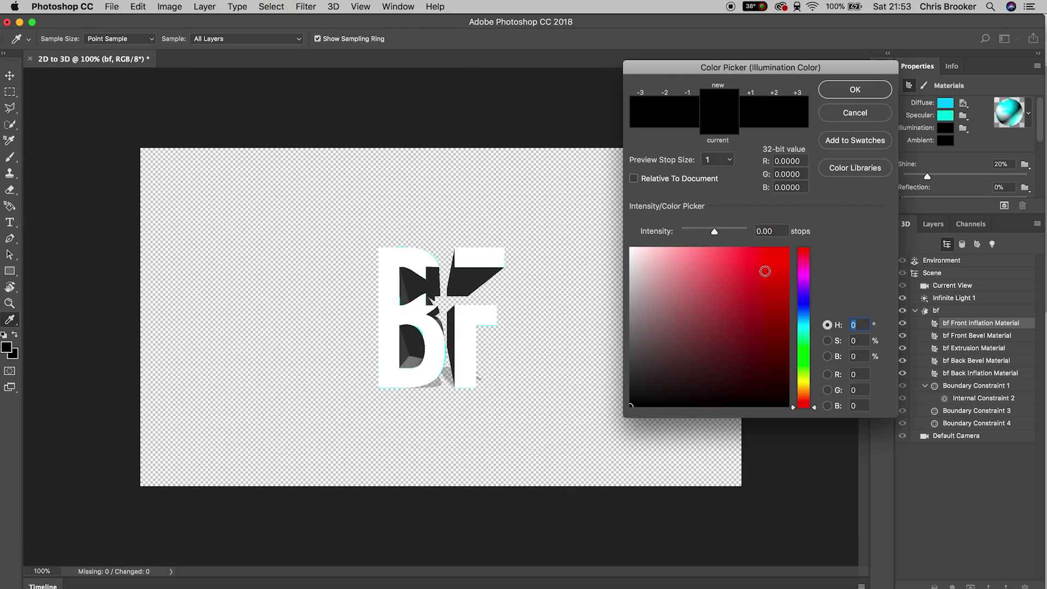
click(804, 326)
click(725, 308)
click(881, 90)
click(946, 140)
click(804, 326)
click(782, 274)
click(885, 90)
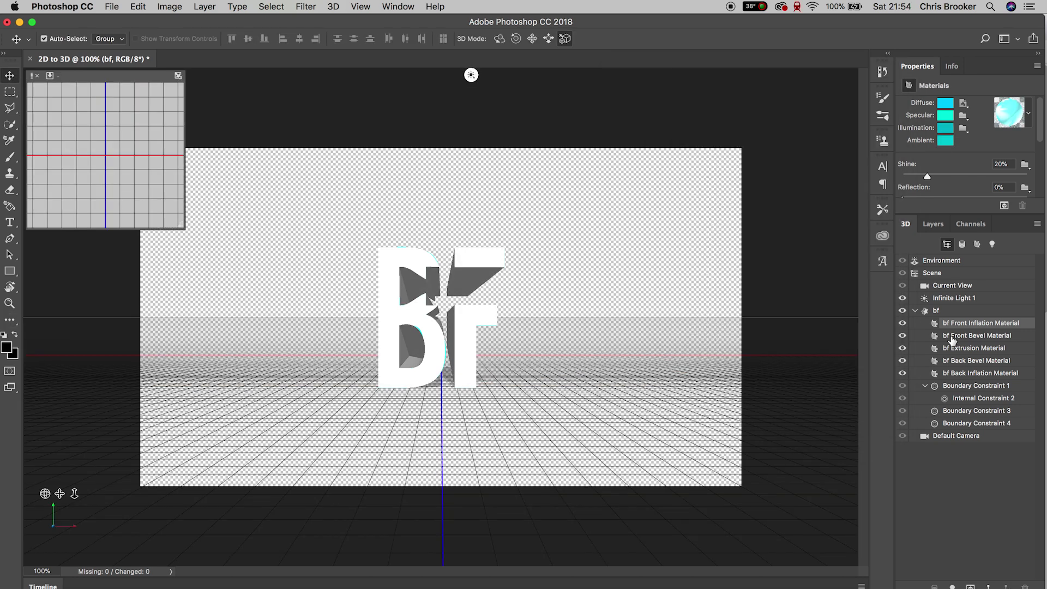
- Set the diffuse colour of the bf Front Bevel Material to cyan, RGB 19, 203, 236
click(960, 337)
click(945, 103)
drag(807, 313, 808, 324)
drag(755, 278, 774, 256)
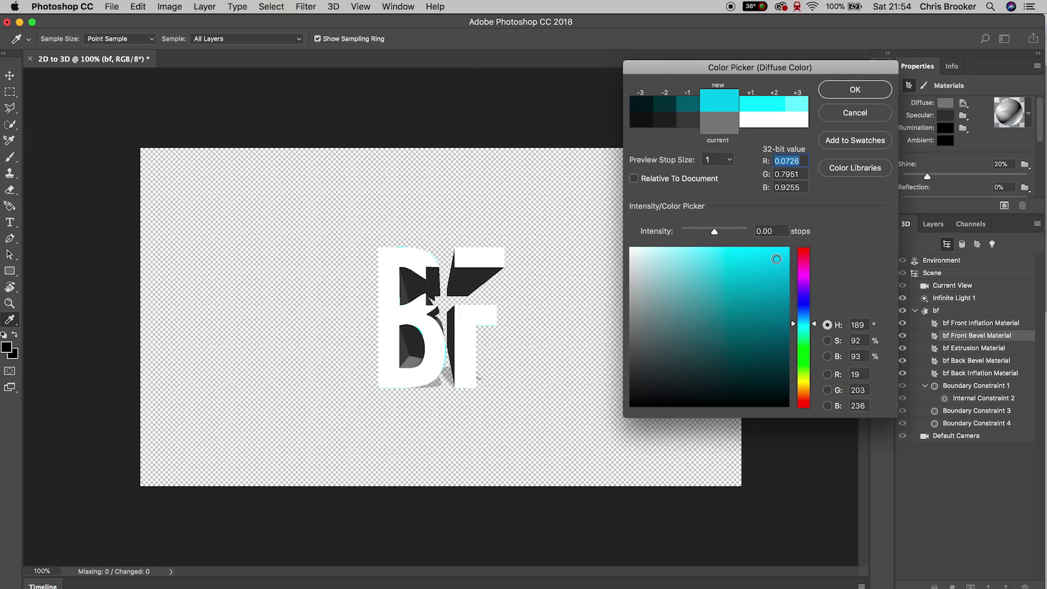
click(854, 90)
- Set the diffuse colour of the bf Extrusion Material to bright blue
click(954, 348)
click(946, 103)
mouse_move(804, 326)
mouse_down()
mouse_move(804, 336)
mouse_move(804, 274)
mouse_move(809, 322)
mouse_up()
click(767, 248)
click(855, 89)
- Set the specular colour of the bf Extrusion Material to RGB 60, 187, 224
click(945, 116)
click(804, 321)
click(748, 267)
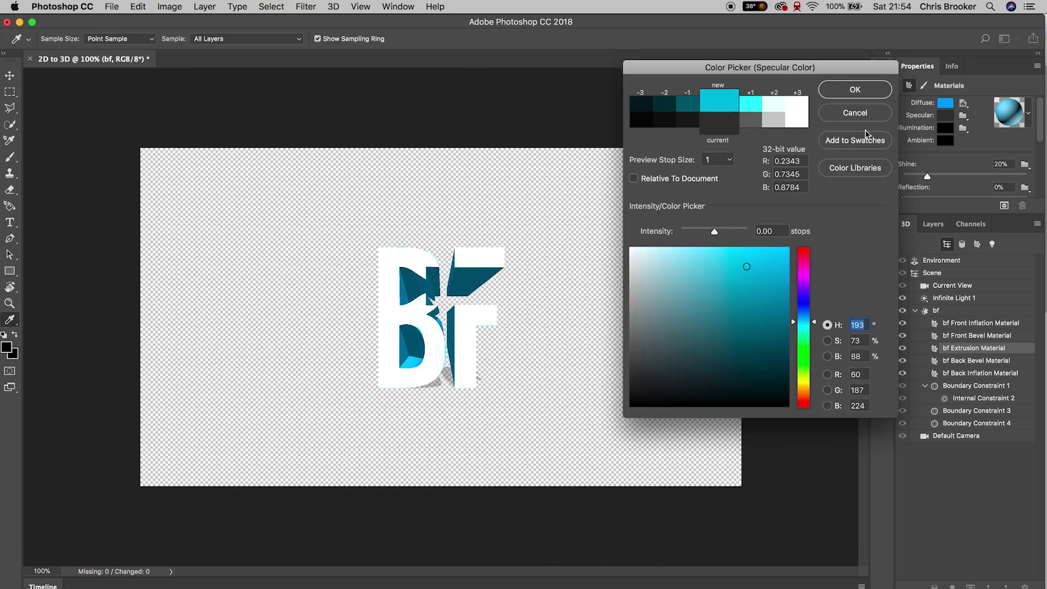
click(855, 90)
- Give the bf Extrusion Material a dark blue illumination colour and a dark red ambient colour
click(945, 127)
click(803, 320)
click(764, 346)
click(783, 369)
key(Return)
click(946, 140)
click(769, 360)
click(855, 89)
- Set the diffuse colour of the bf Back Bevel Material to blue, RGB 54, 173, 222
click(988, 362)
click(946, 103)
click(803, 333)
click(769, 329)
click(804, 321)
click(749, 269)
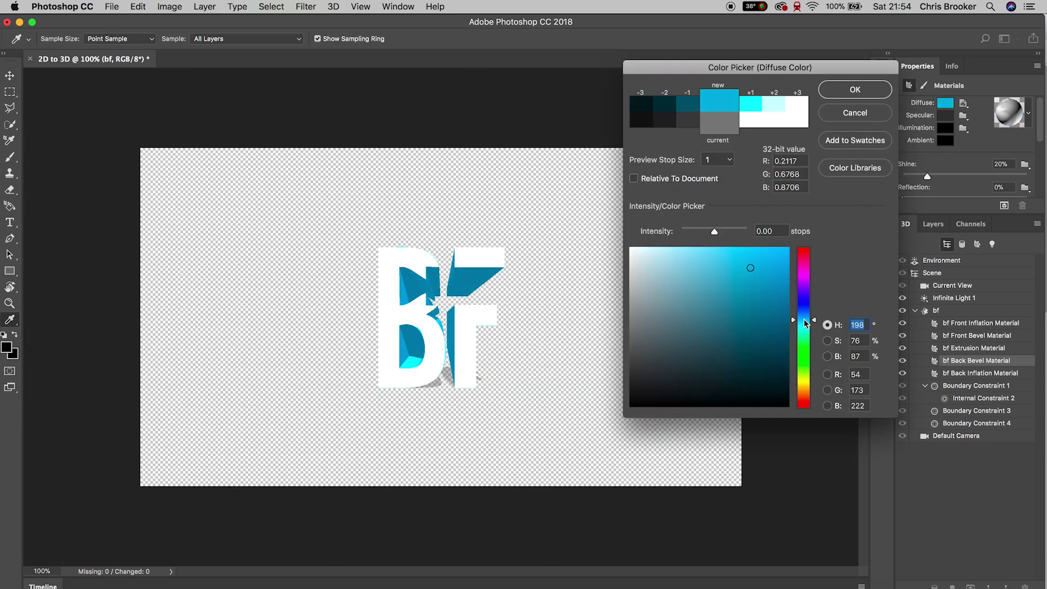
click(855, 89)
- Set the diffuse colour of the bf Back Inflation Material to teal
click(986, 372)
click(946, 102)
click(804, 334)
click(755, 313)
click(804, 327)
click(855, 90)
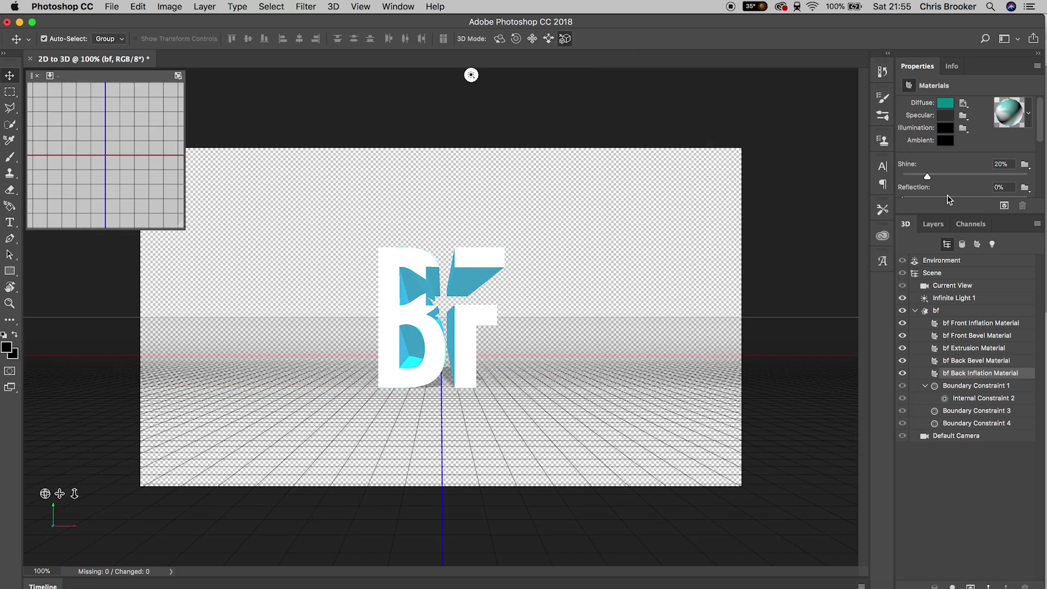
- Set the bf Extrusion Material's shine to 46% and reflection to 28%, and raise its roughness
click(971, 348)
click(960, 175)
drag(1042, 137, 1042, 156)
click(937, 155)
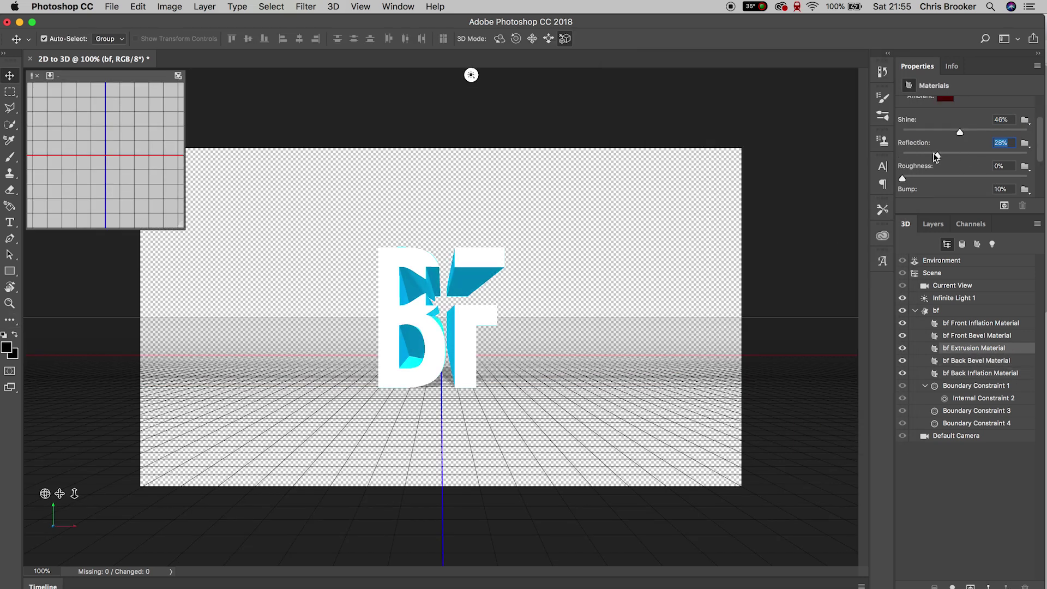
click(944, 178)
click(984, 387)
click(985, 398)
click(986, 409)
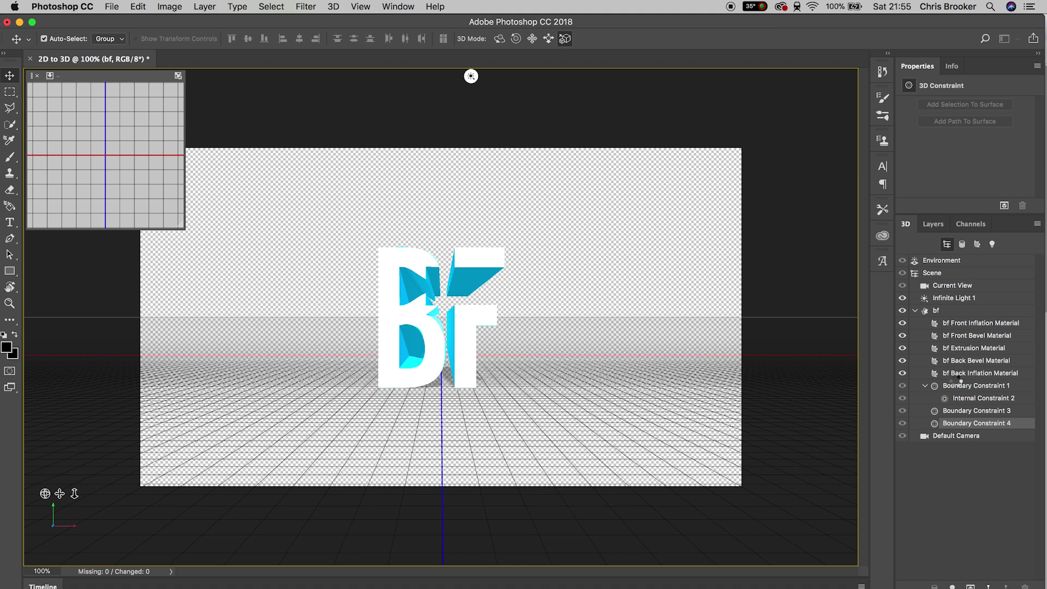
- Swing the direction of Infinite Light 1 so it shines from above and behind the bf letters
click(954, 297)
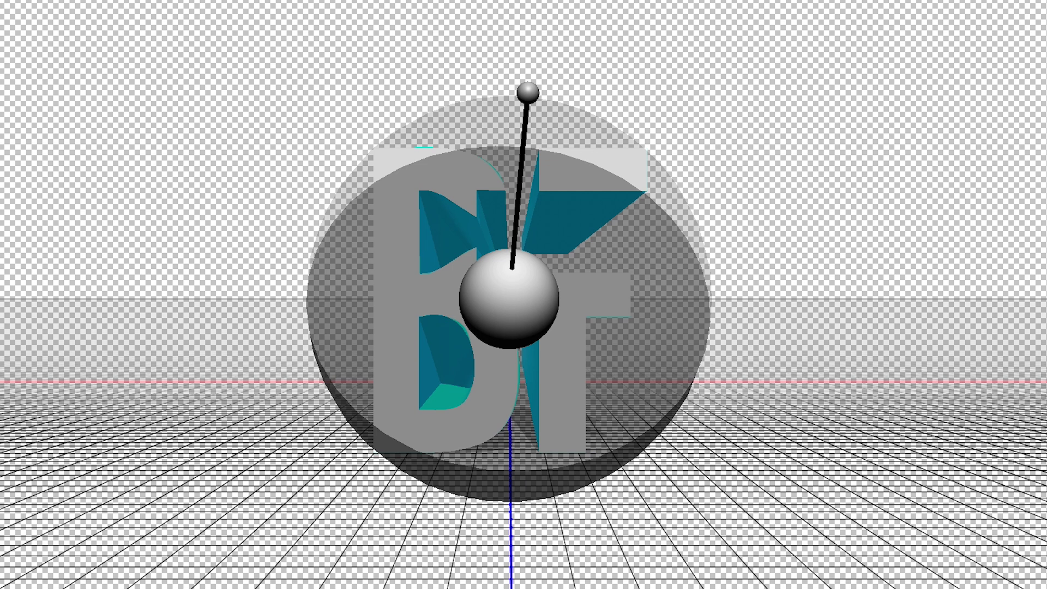
key(ctrl+minus)
key(ctrl+minus)
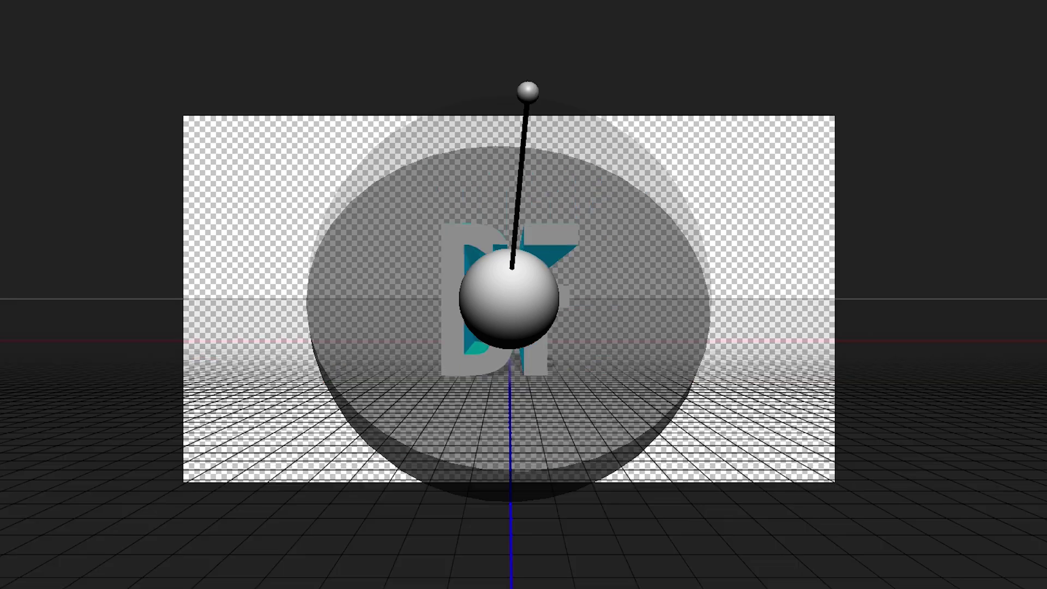
mouse_move(527, 89)
mouse_down()
mouse_move(528, 2)
mouse_move(533, 32)
mouse_move(514, 93)
mouse_move(509, 39)
mouse_move(512, 95)
mouse_up()
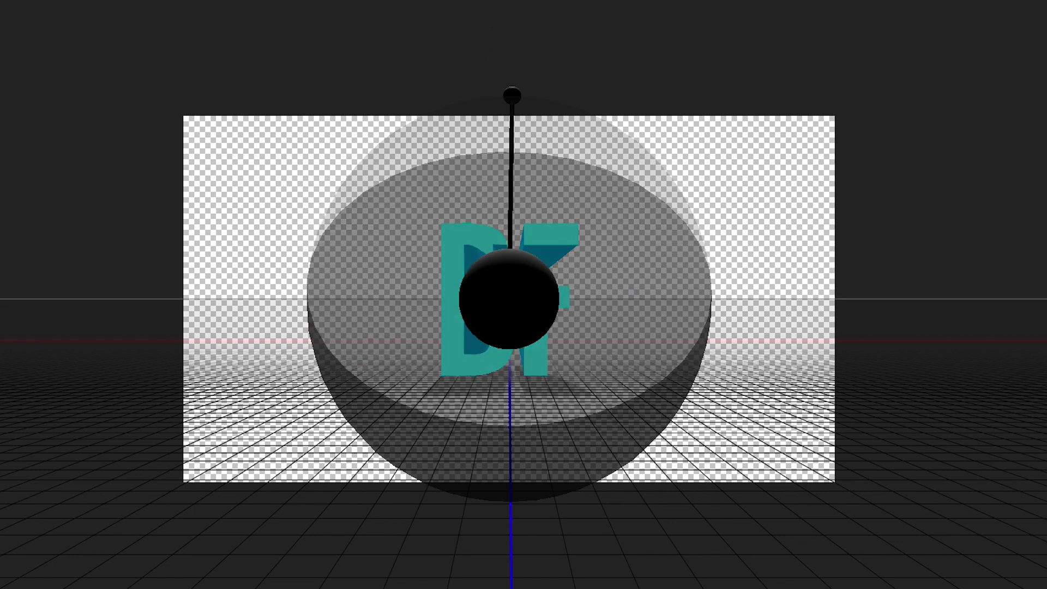
key(ctrl+plus)
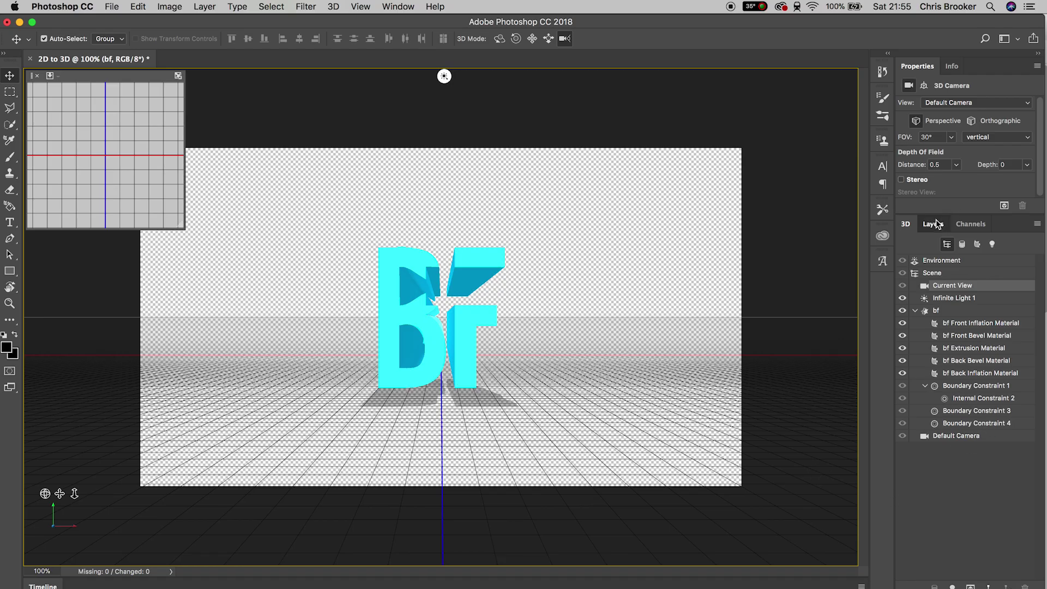
- Examine the layer list and the Environment, Scene and Current View properties of the 3D layer
click(937, 223)
click(905, 224)
click(934, 273)
click(934, 261)
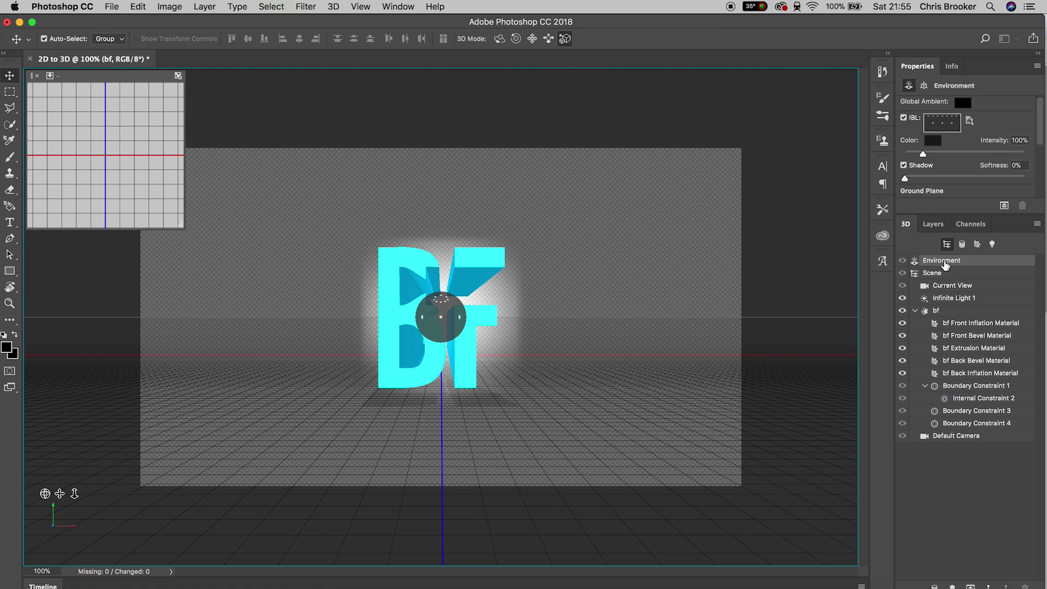
click(938, 281)
click(939, 275)
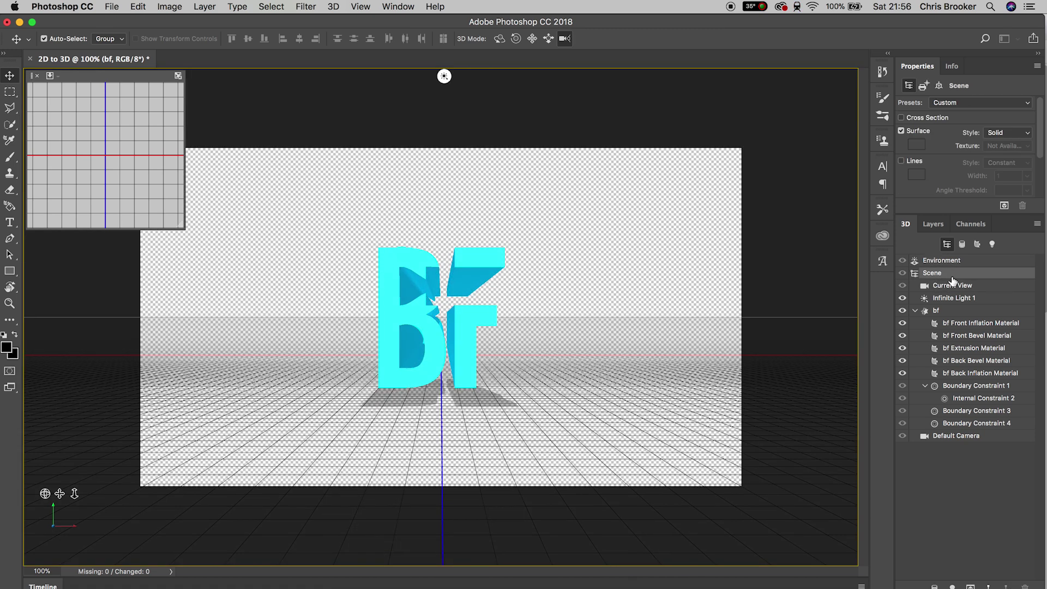
click(958, 287)
- Change the colour of Infinite Light 1 to red and hide the light
click(962, 301)
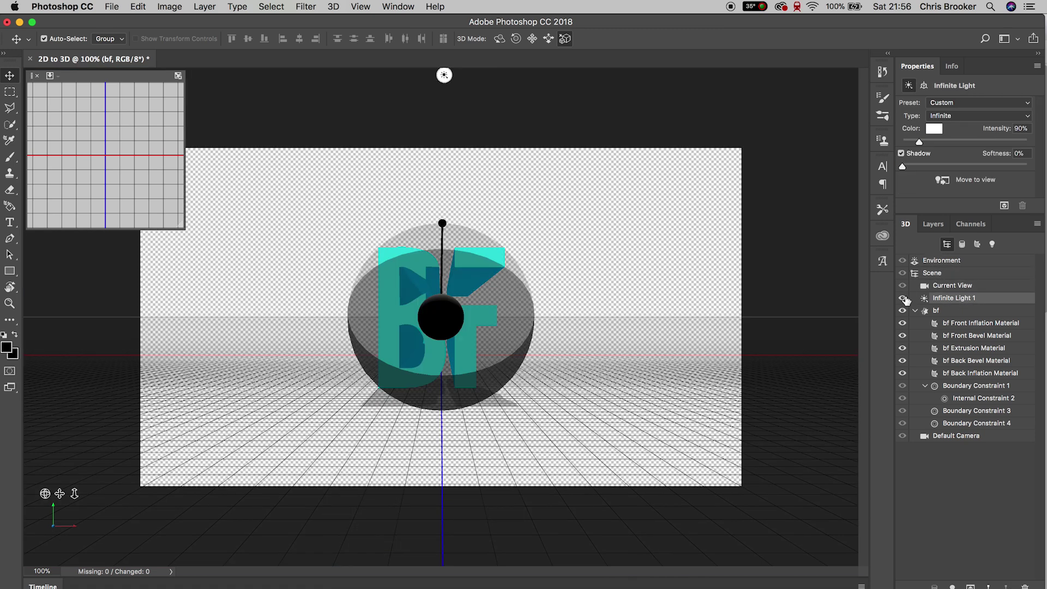
click(935, 128)
click(861, 93)
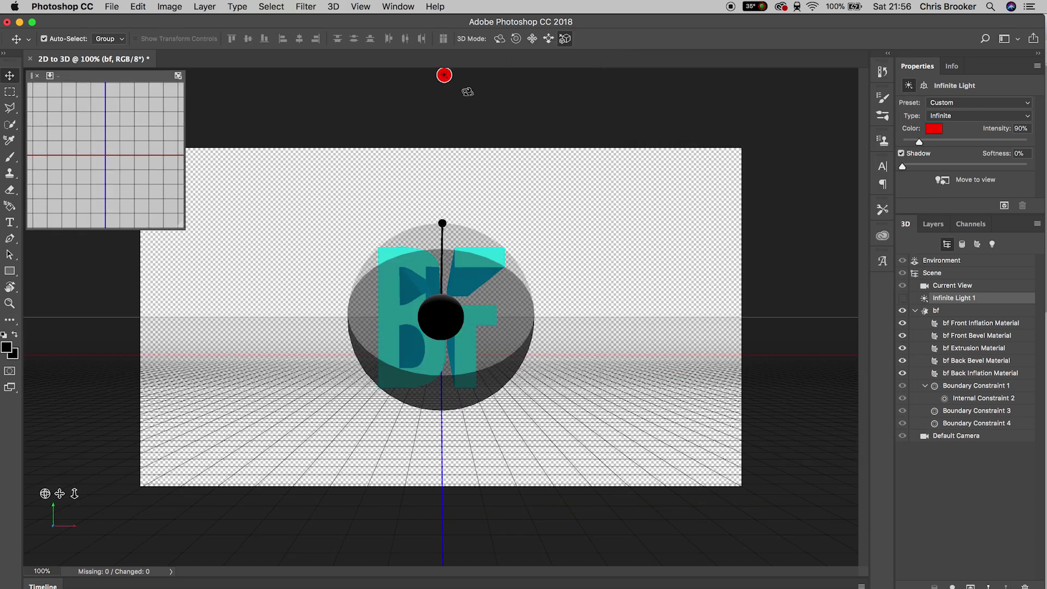
click(995, 471)
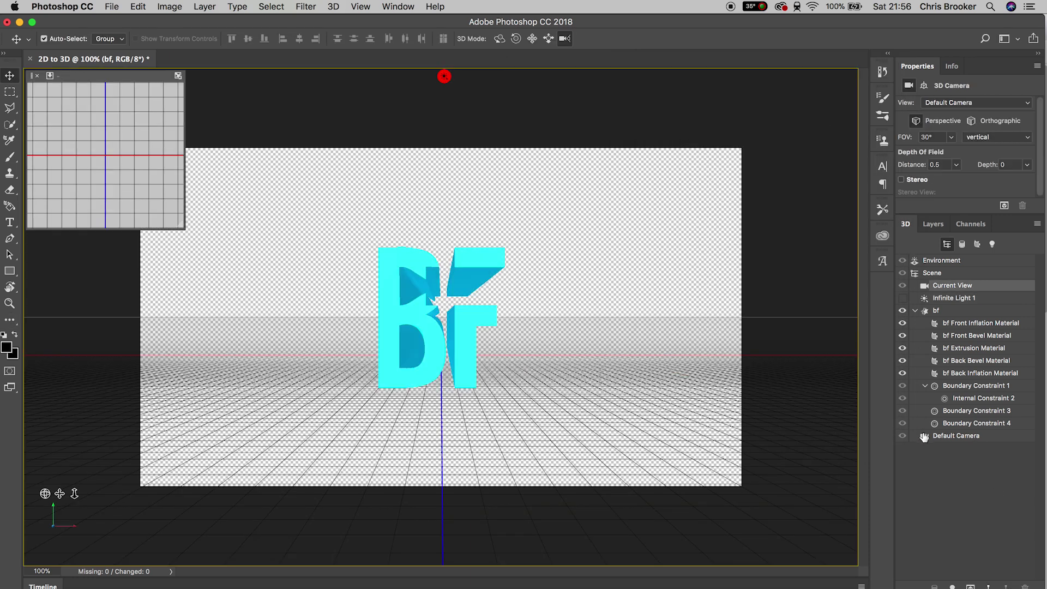
- Make Infinite Light 1 visible again and move the bf letters to the left part of the canvas
click(933, 224)
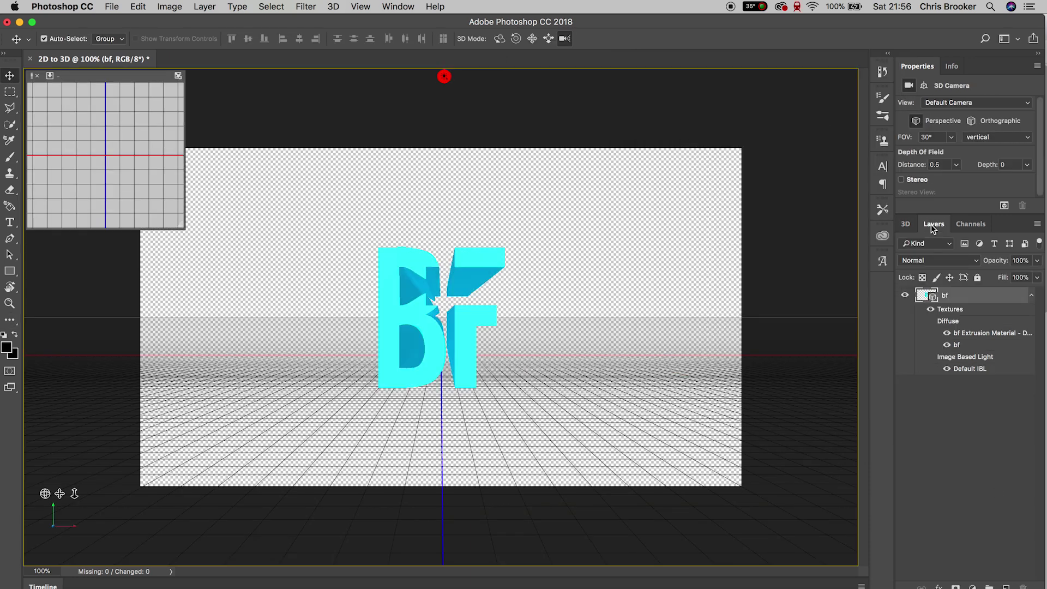
click(953, 386)
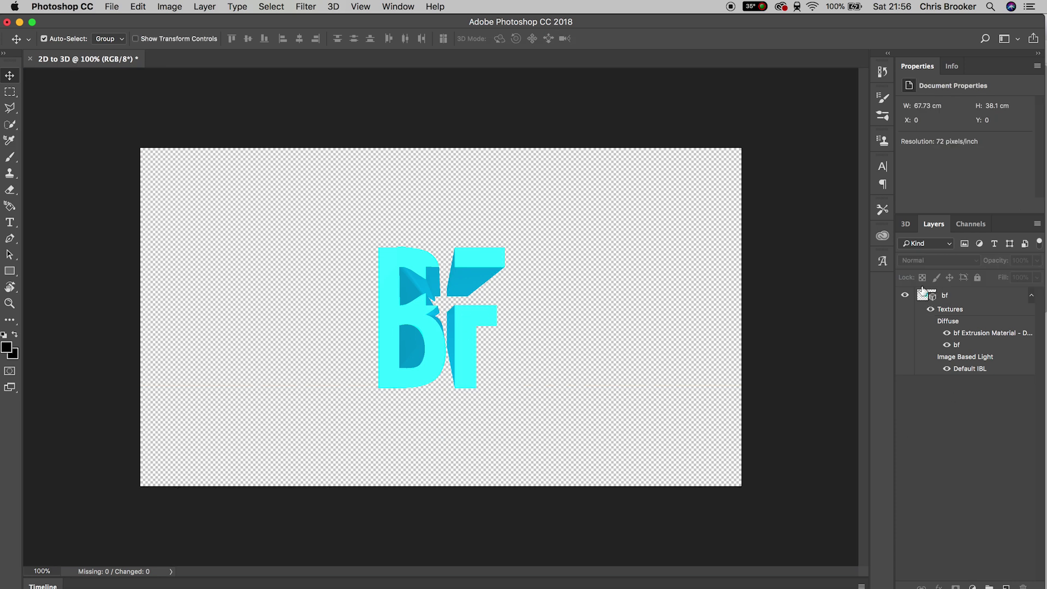
click(905, 223)
click(936, 227)
click(941, 303)
click(473, 319)
drag(473, 319, 369, 295)
drag(368, 259, 370, 259)
- Create a new blank layer above bf with the default name, Normal mode and 100% opacity
click(205, 7)
mouse_move(203, 24)
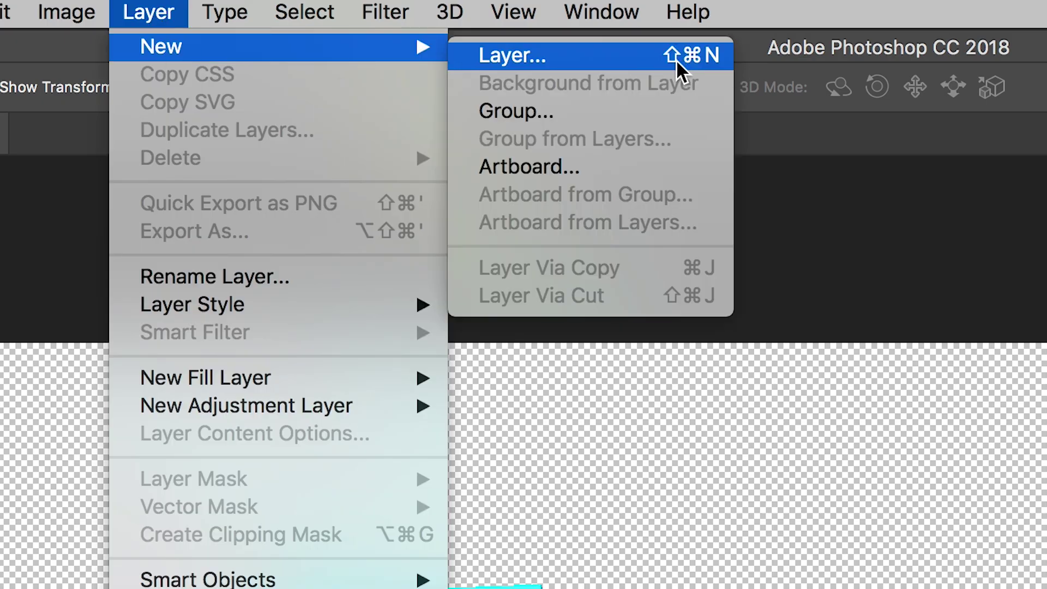
click(676, 59)
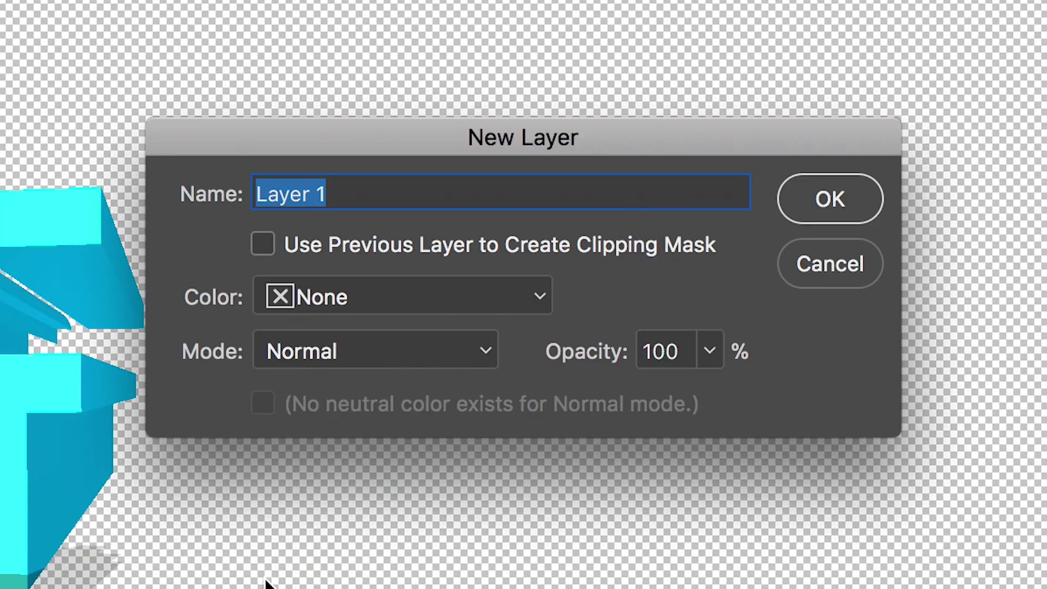
click(873, 196)
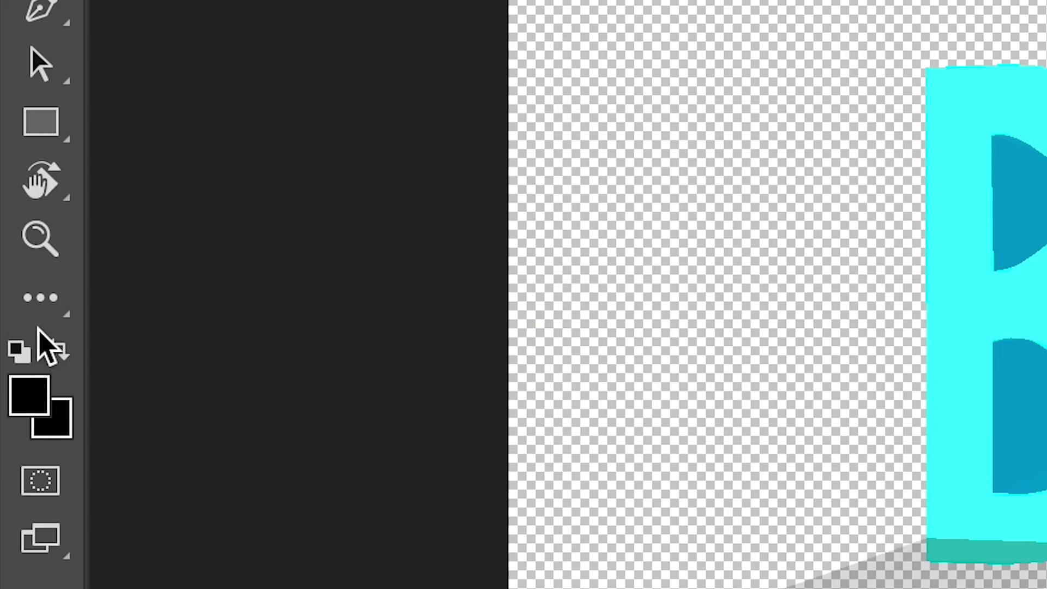
- Fill the new blank layer with black using the Paint Bucket Tool
key(i)
click(38, 304)
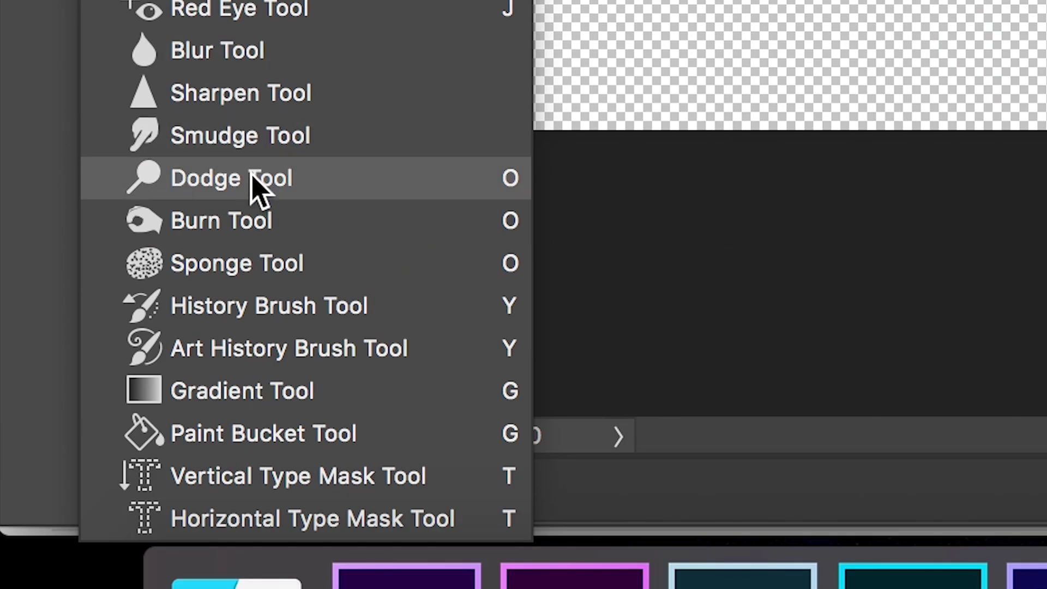
click(310, 436)
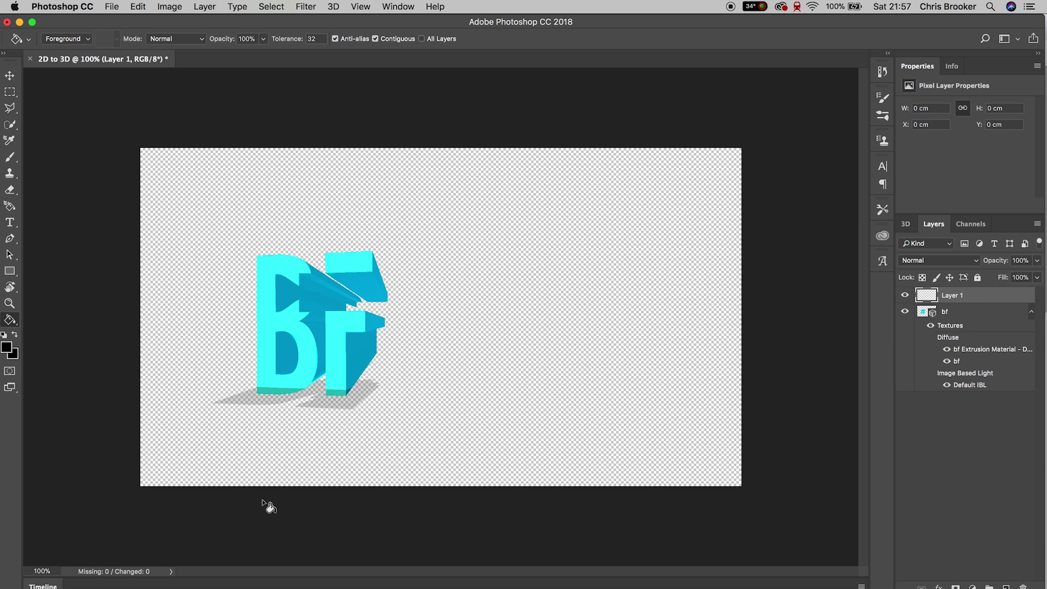
click(271, 469)
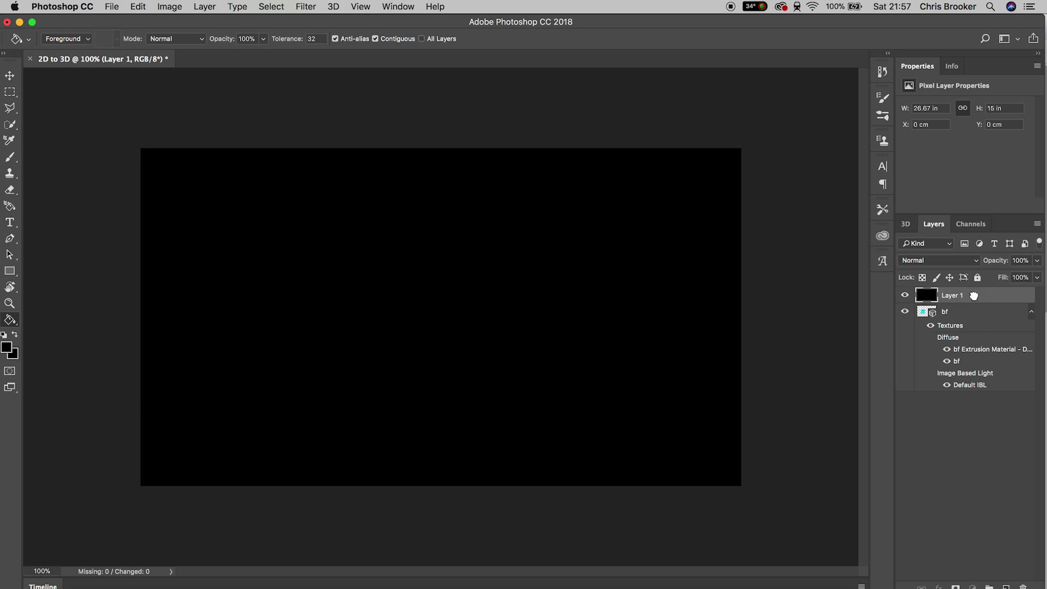
- Place the black layer below bf and shift it down so it covers only the lower part of the canvas
drag(973, 296, 973, 390)
key(v)
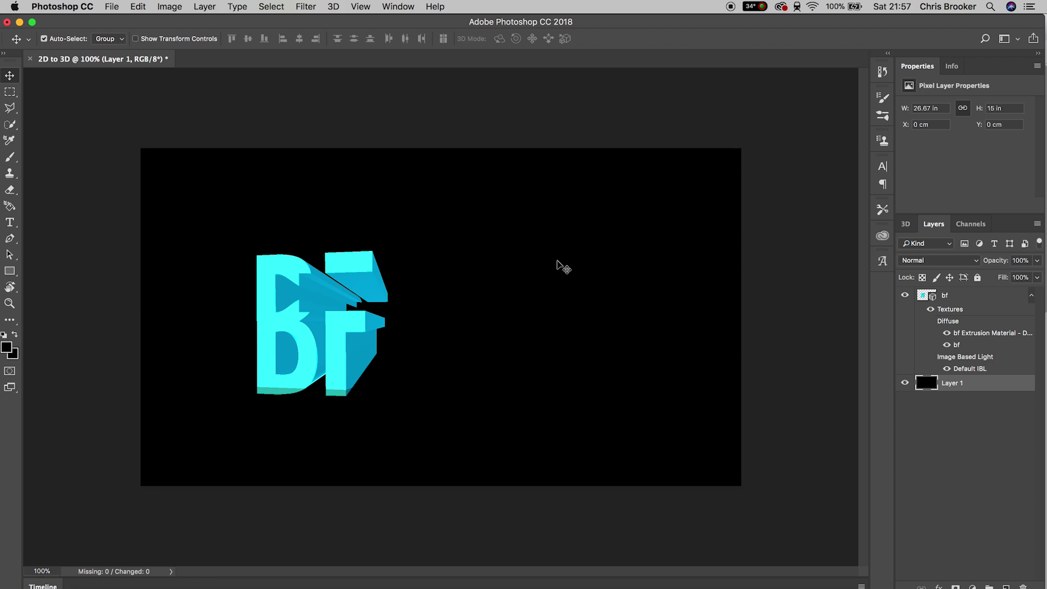
drag(549, 246, 563, 449)
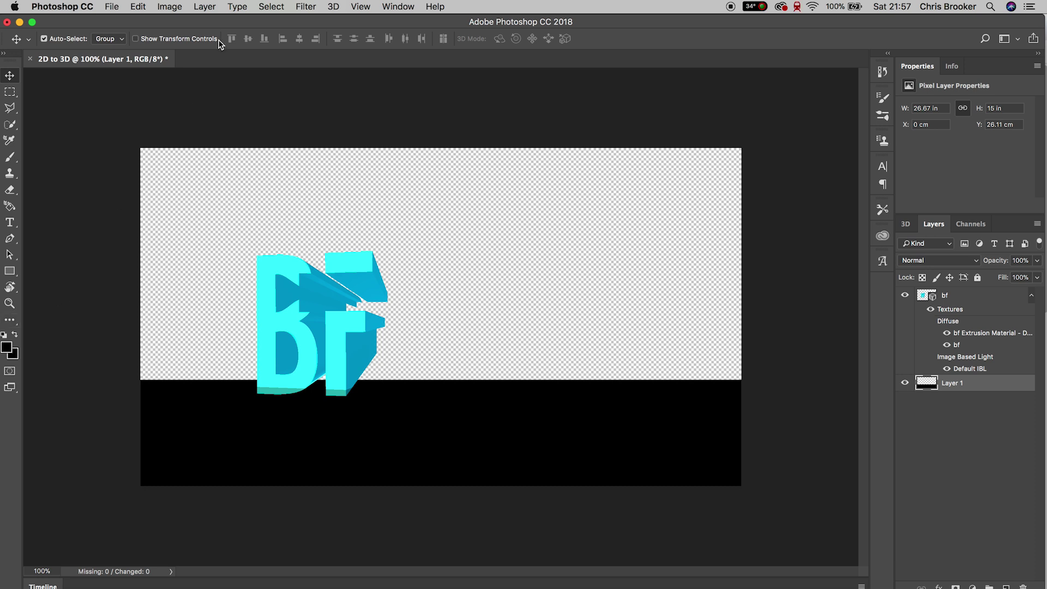
- Add another blank layer with default settings directly above the black Layer 1
click(205, 7)
mouse_move(224, 22)
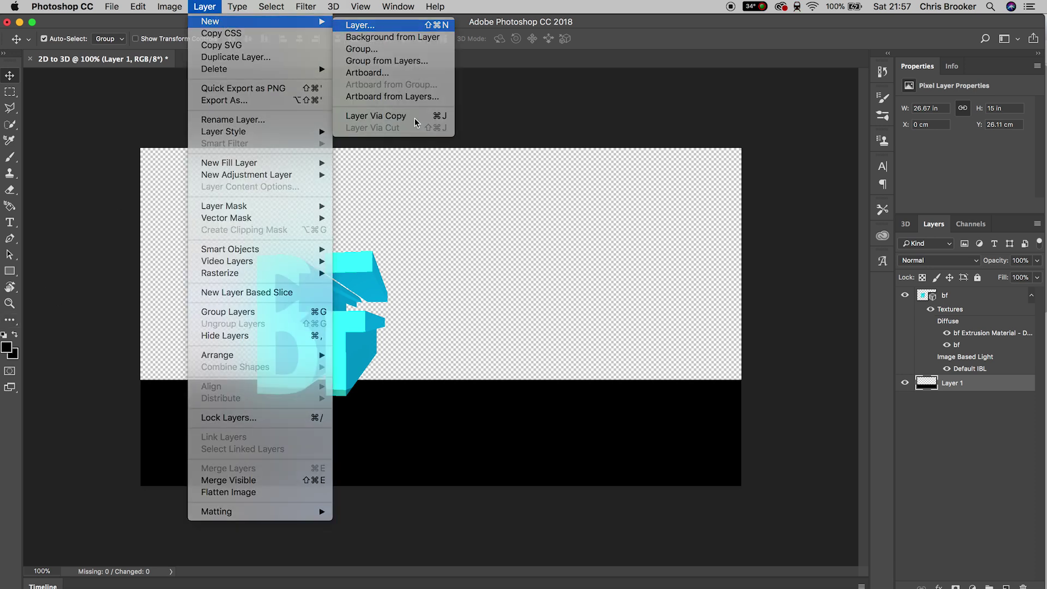
key(Return)
key(Return)
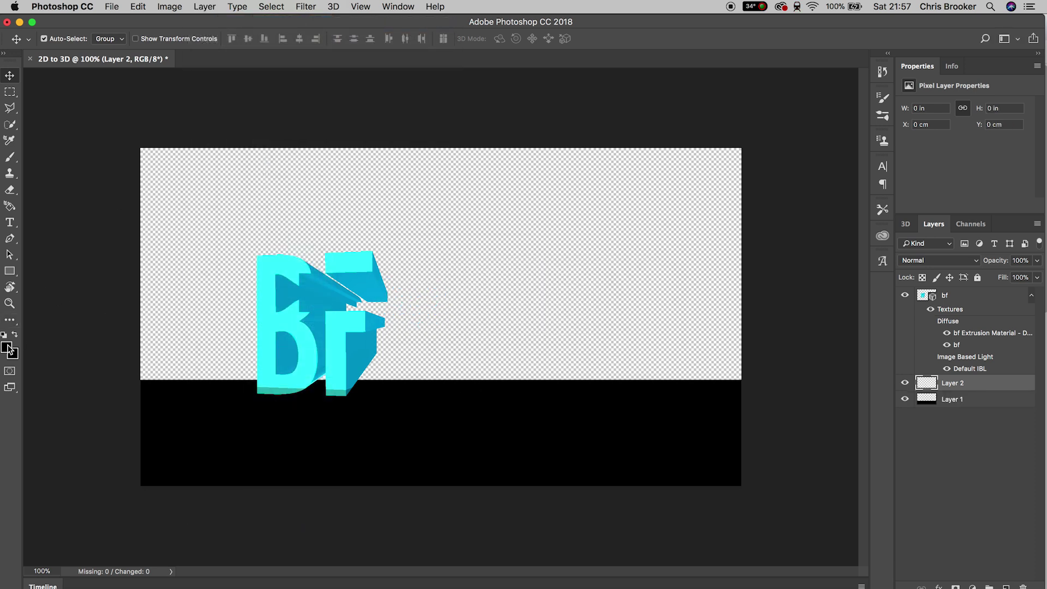
- Set the foreground colour to dark grey #1d1d1d and fill Layer 2 with it using the Paint Bucket Tool
click(7, 348)
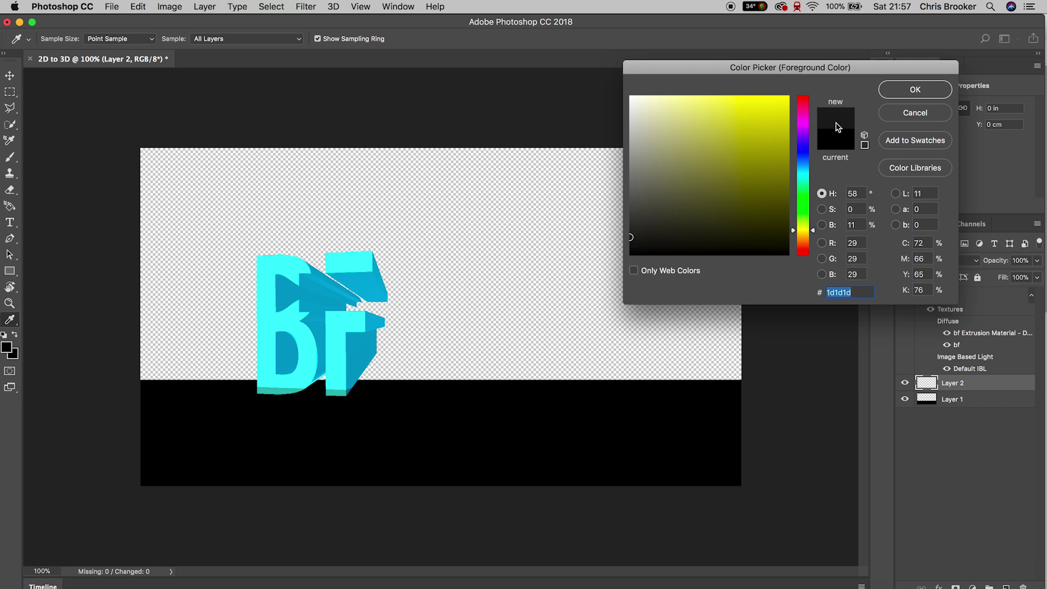
click(888, 97)
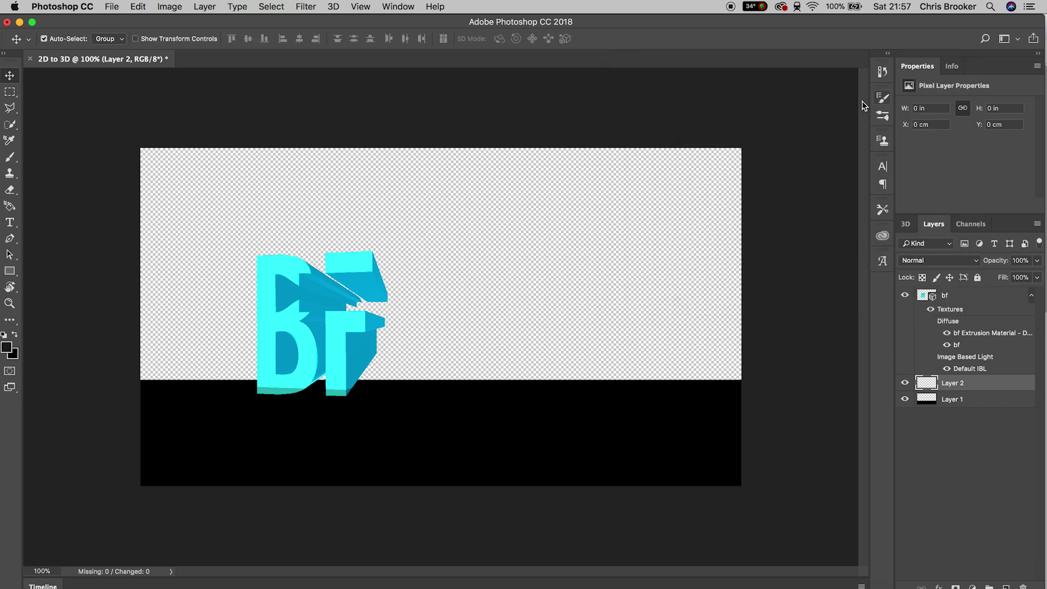
key(i)
click(9, 320)
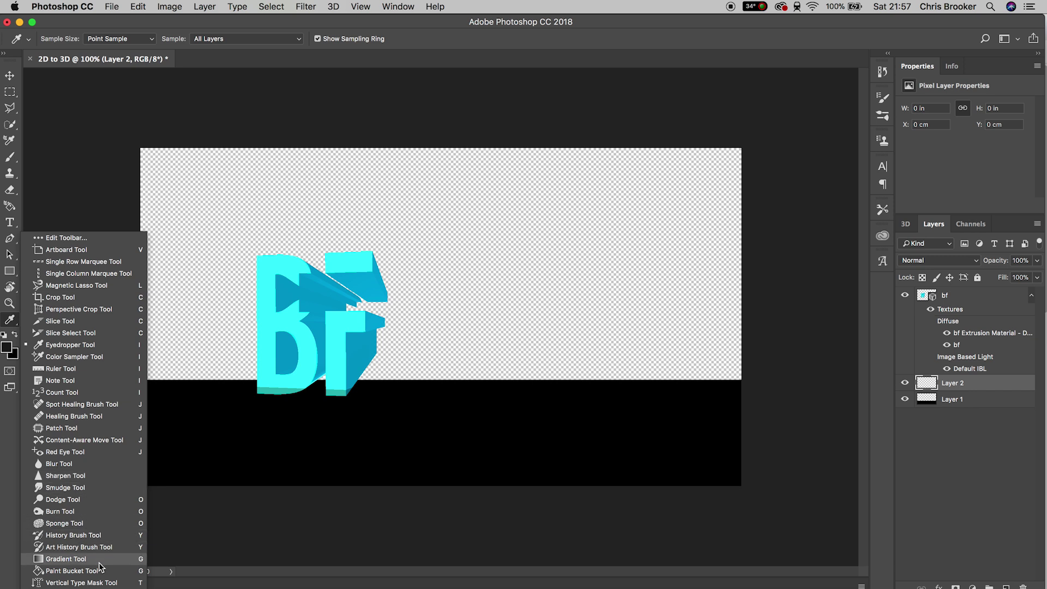
click(82, 570)
click(197, 362)
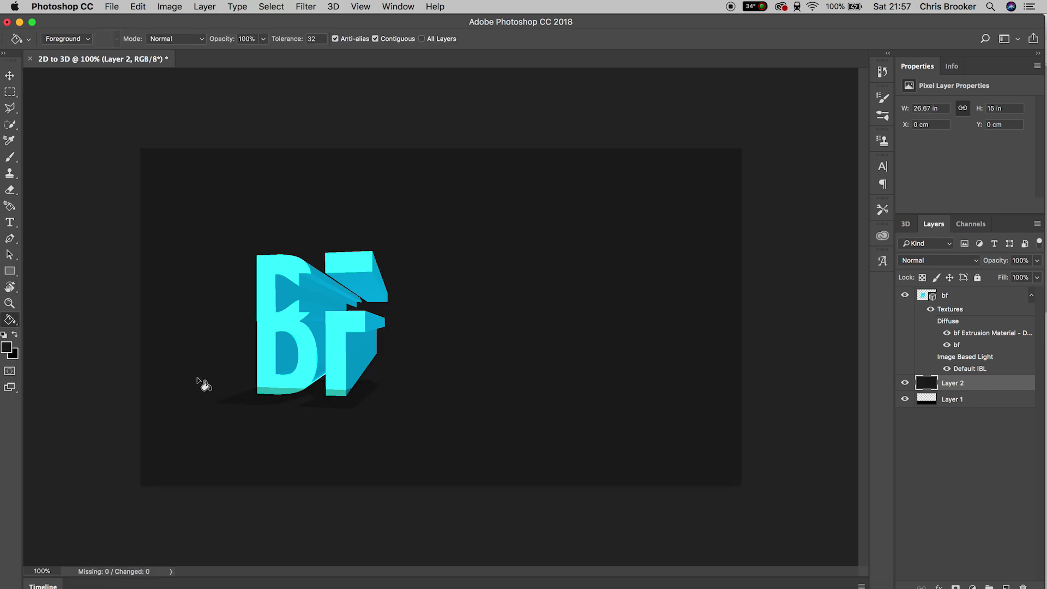
- Move the dark grey Layer 2 down to form a floor in the lower part of the canvas
click(14, 78)
drag(512, 393, 492, 573)
key(super+z)
drag(532, 237, 501, 510)
- Shift the black Layer 1 up to form the backdrop and raise the grey floor so it overlaps the backdrop's lower edge
drag(599, 403, 603, 99)
drag(589, 255, 578, 185)
drag(603, 456, 629, 382)
drag(596, 288, 600, 322)
key(e)
click(8, 74)
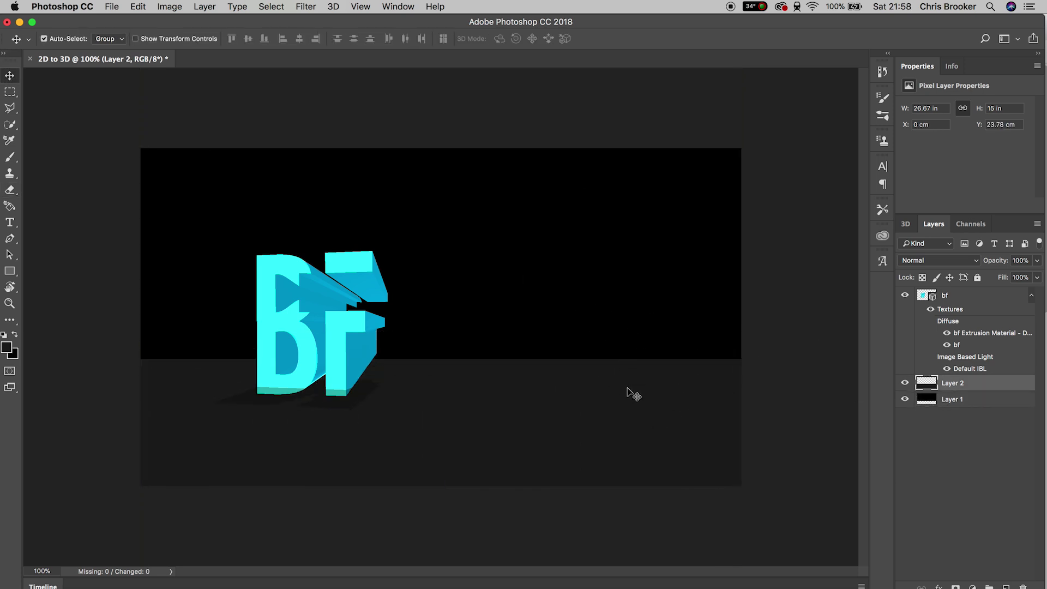
drag(628, 388, 594, 333)
- Choose the Eraser Tool and set its brush size to 316 px
click(9, 192)
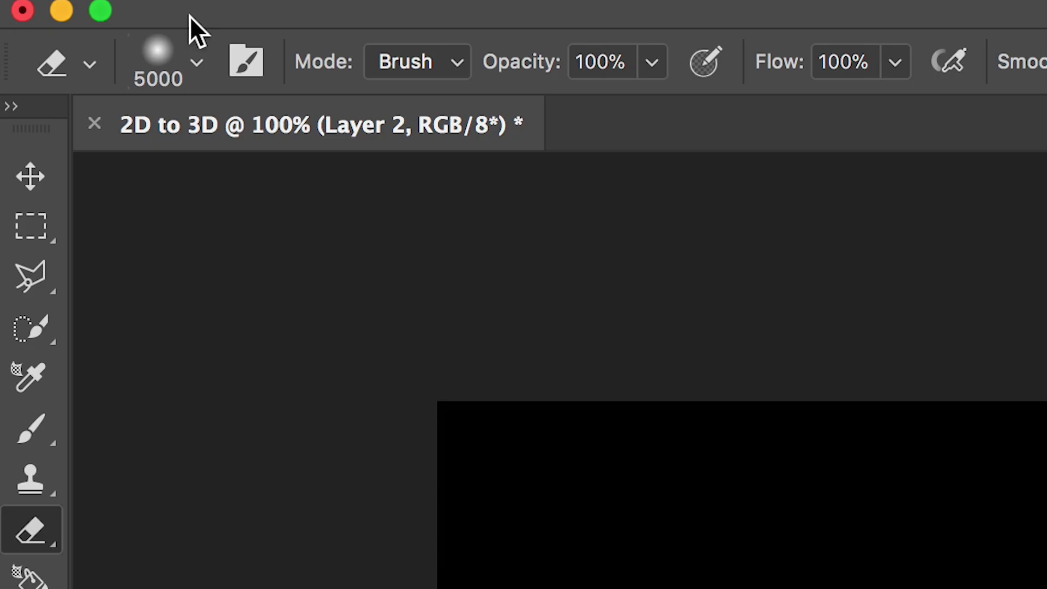
click(65, 38)
click(256, 178)
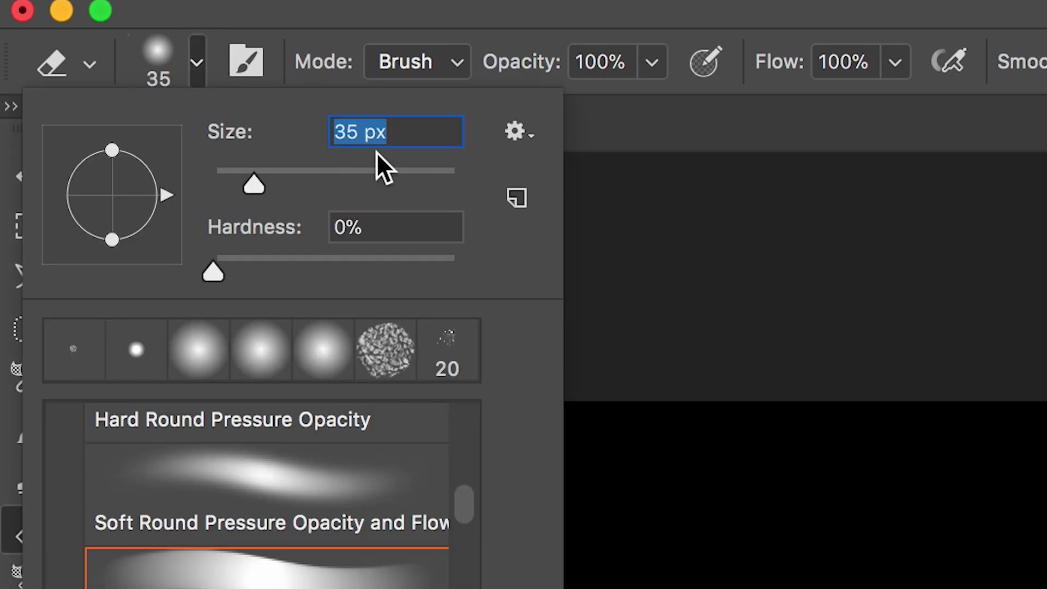
click(303, 173)
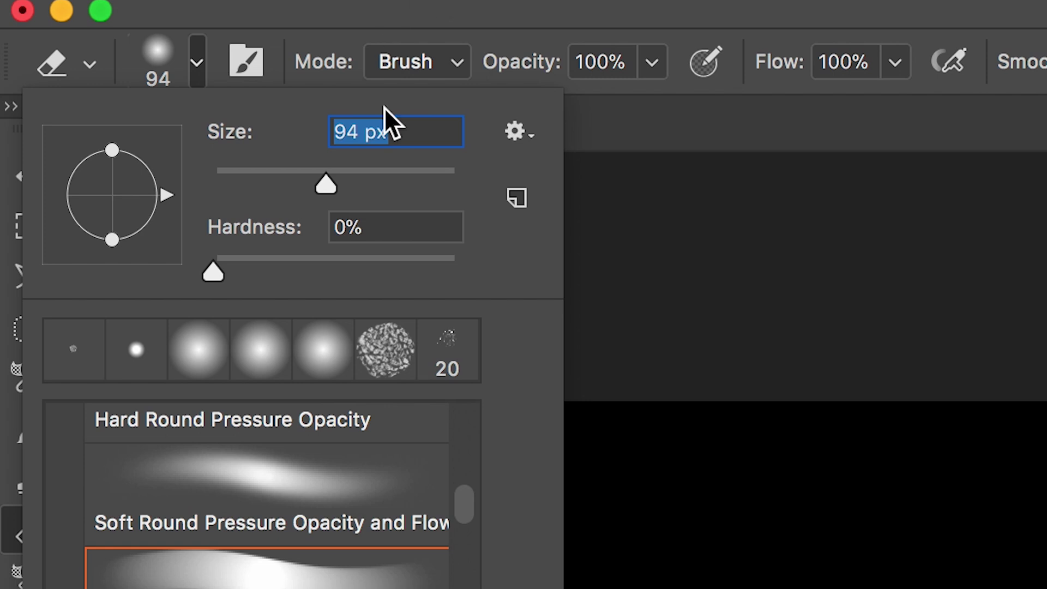
click(410, 174)
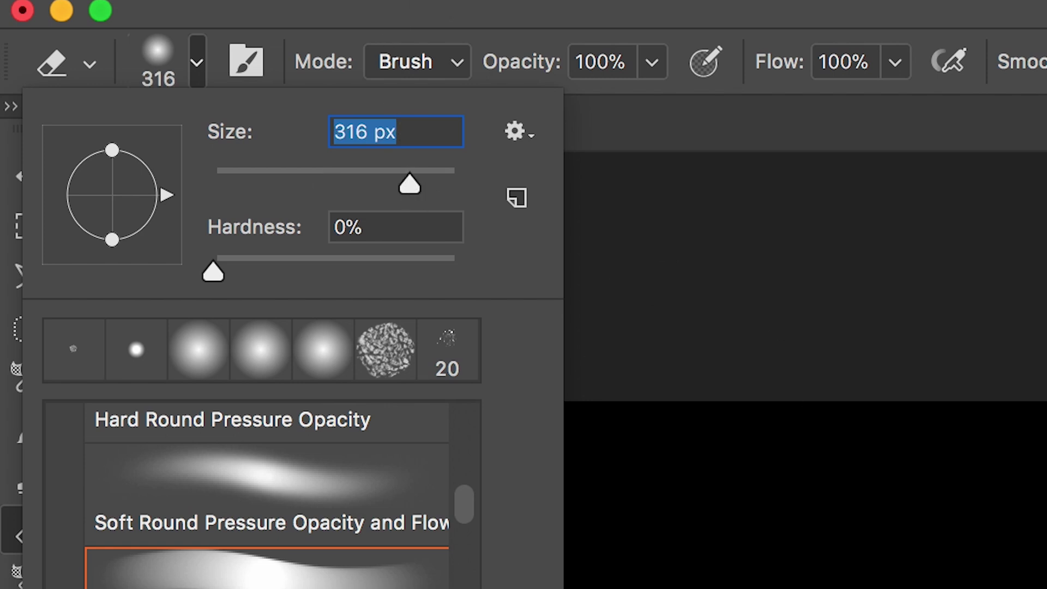
key(Return)
- Soften the upper edge of the grey floor on Layer 2 with a horizontal eraser stroke across the full canvas width
drag(140, 308, 808, 305)
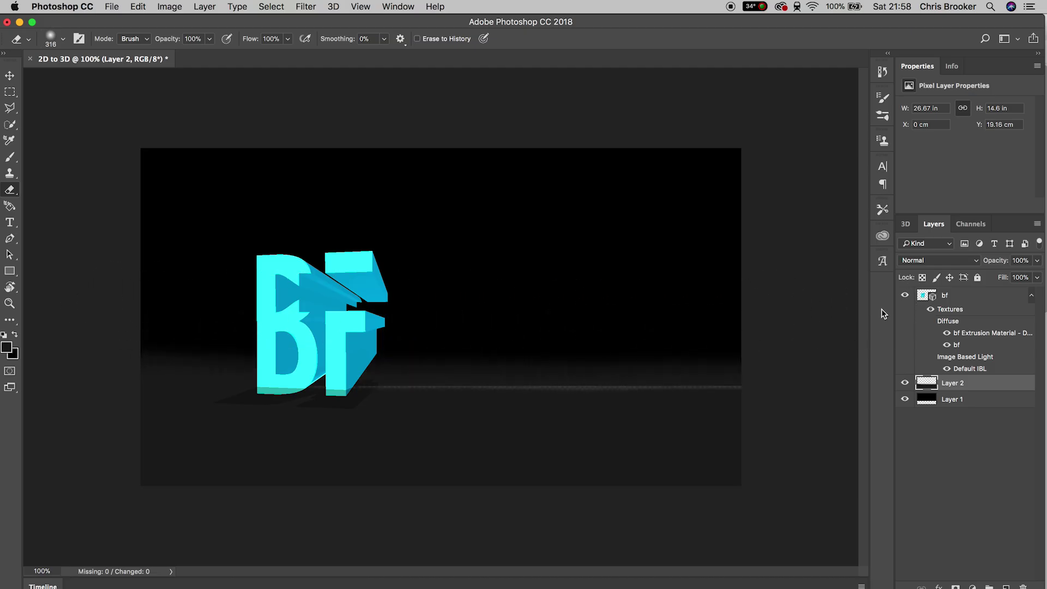
key(super+z)
mouse_move(126, 300)
mouse_down()
mouse_move(545, 286)
mouse_move(764, 295)
mouse_up()
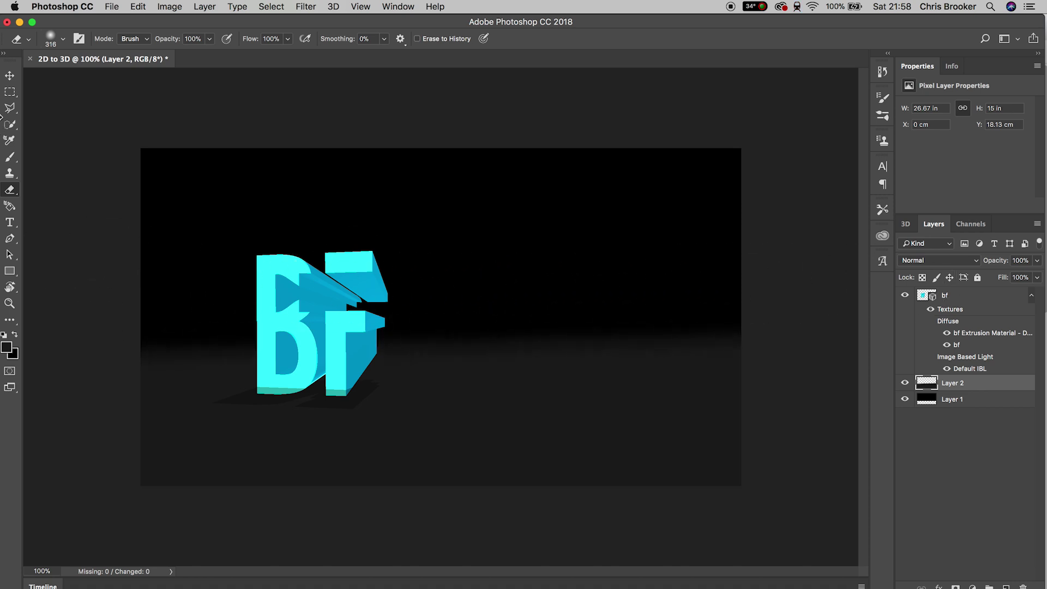
- Move the bf letters to the right part of the canvas and redirect the red light so their shadows stretch toward the lower left
click(9, 76)
drag(294, 320, 563, 314)
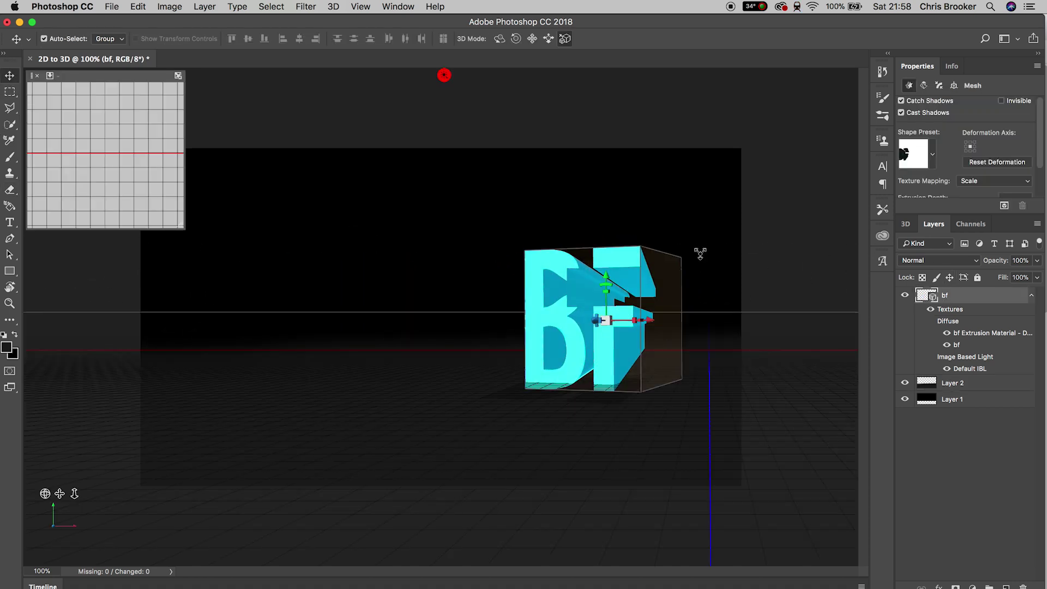
click(770, 236)
click(444, 76)
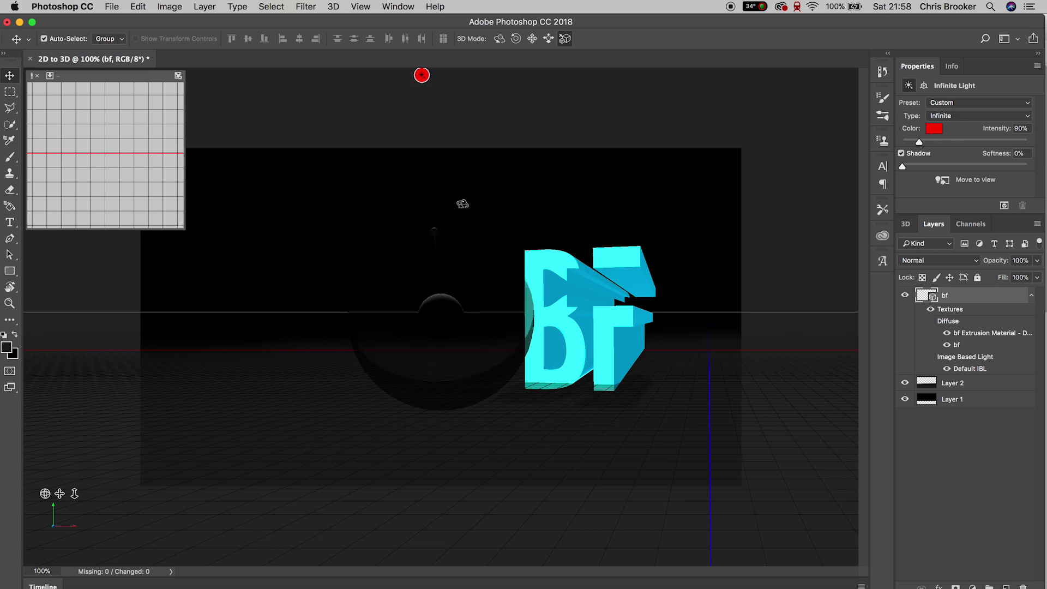
click(1006, 435)
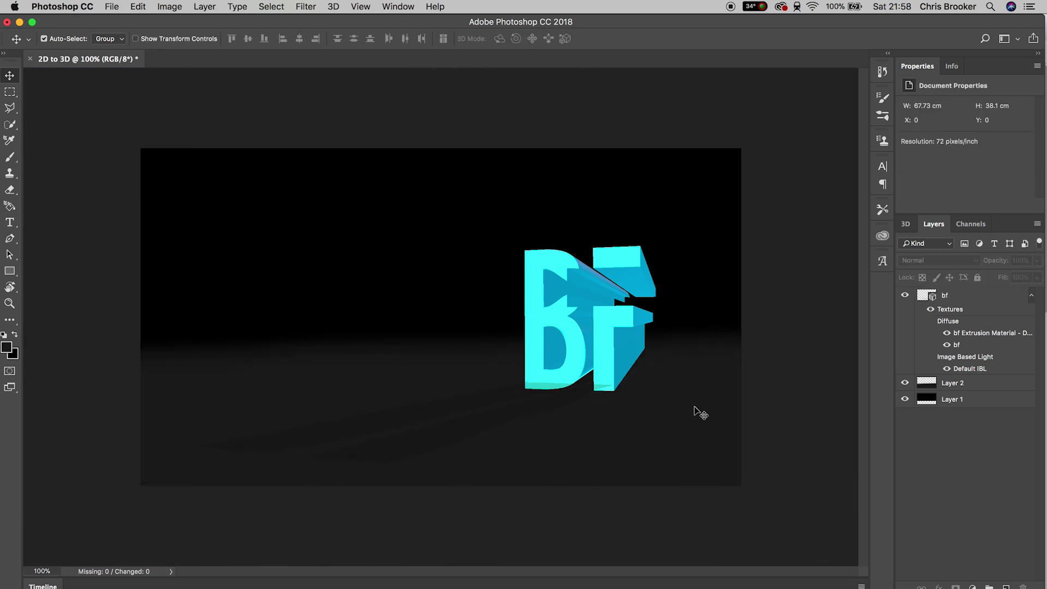
- Select the bf Extrusion Material in the bf layer's 3D scene and open its material presets
scroll(701, 409, down, 2)
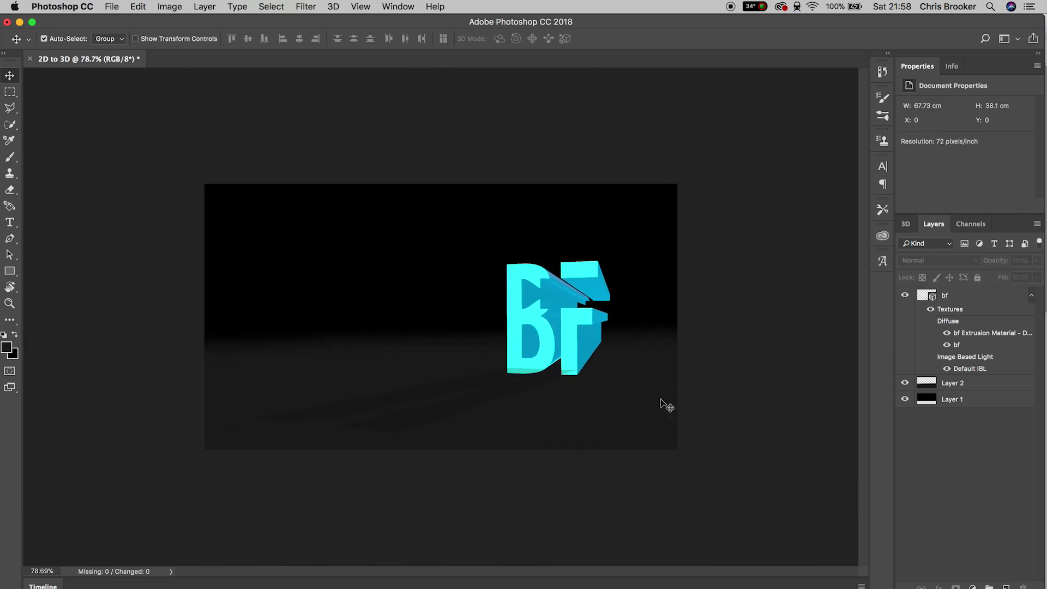
click(938, 313)
click(905, 224)
click(965, 322)
click(966, 336)
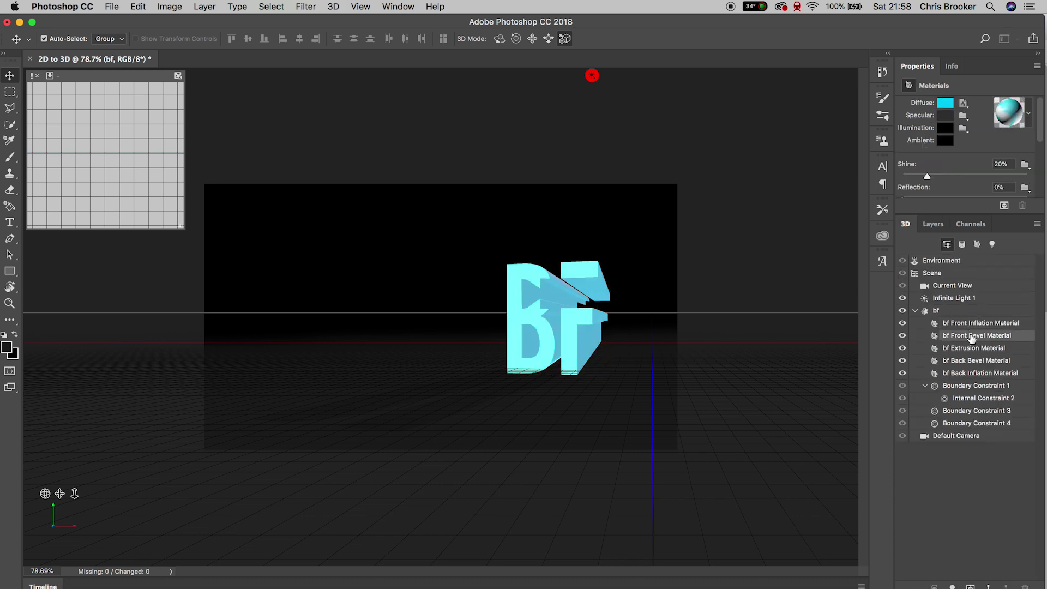
click(1029, 117)
click(1010, 111)
click(990, 350)
click(1000, 114)
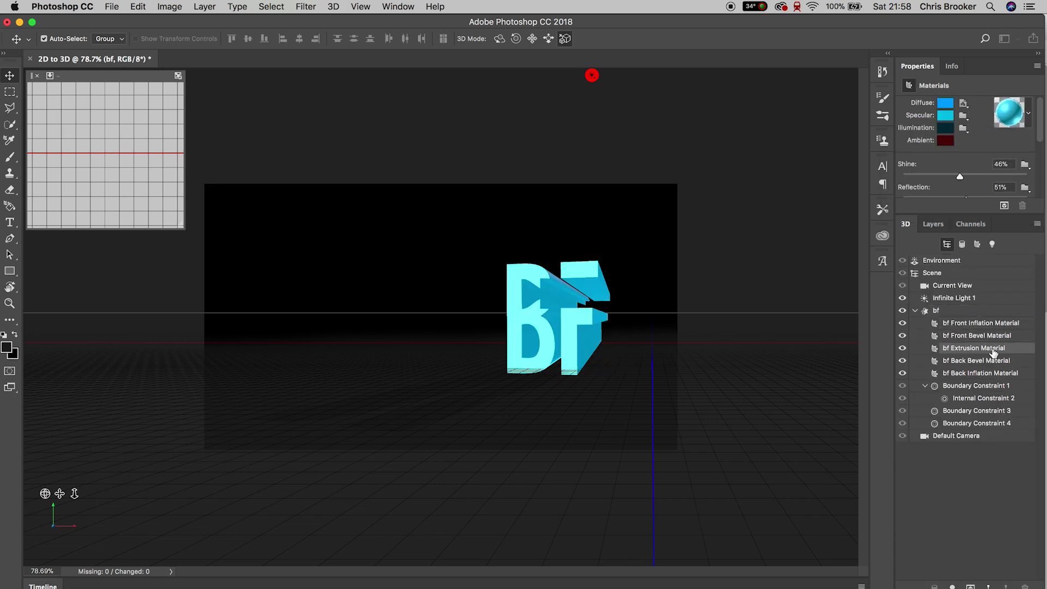
- Try several red patterned presets and a clear glass preset on the sides of the bf letters
click(951, 179)
click(920, 193)
click(980, 198)
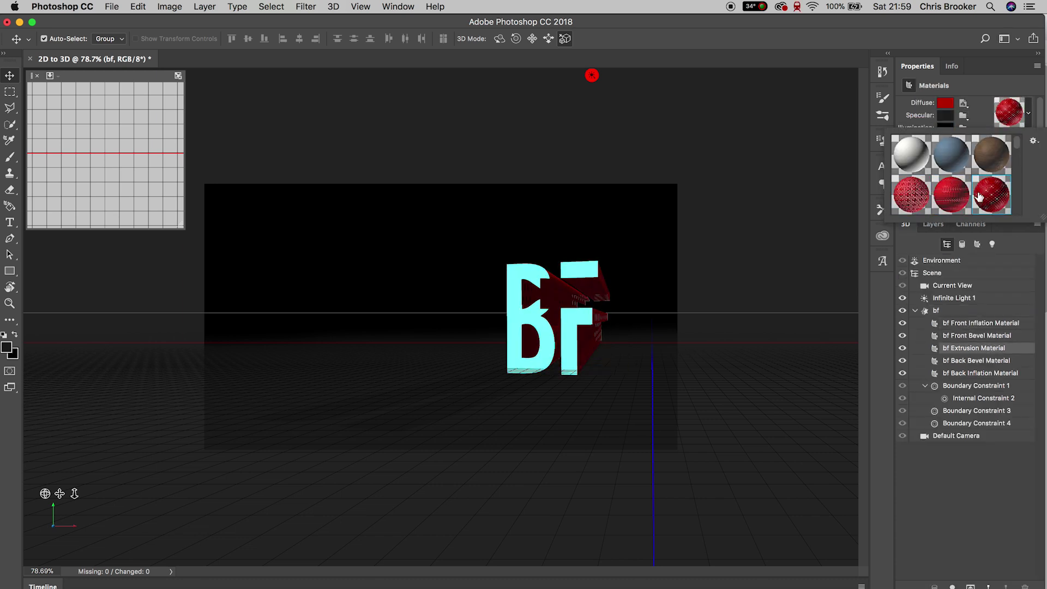
click(925, 200)
scroll(938, 185, down, 5)
click(953, 178)
scroll(953, 178, down, 2)
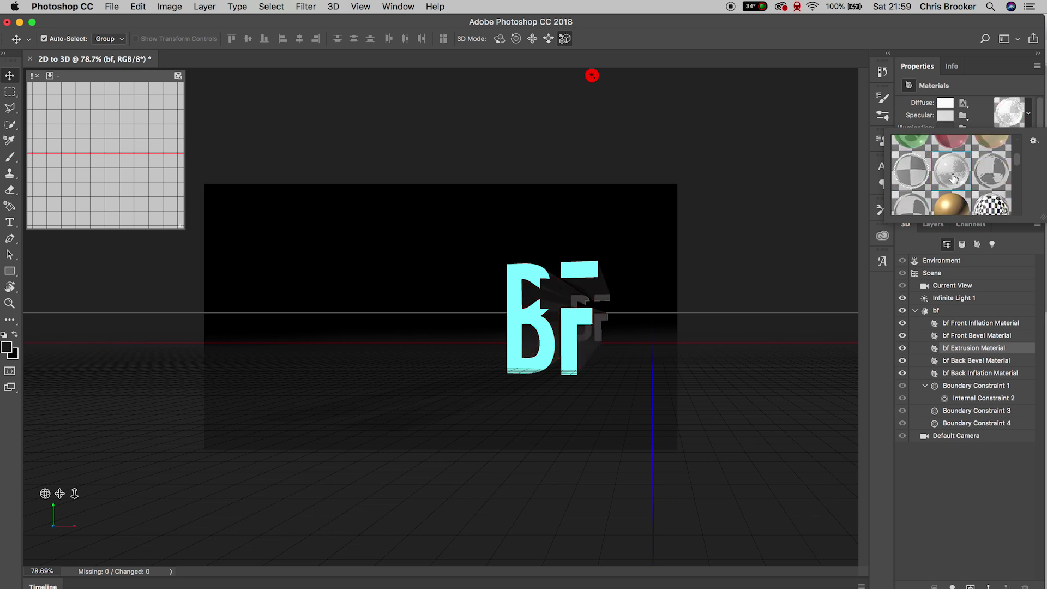
- Try the red brick, terracotta and beige material presets on the sides of the bf letters
scroll(952, 180, down, 10)
click(949, 180)
scroll(948, 181, down, 2)
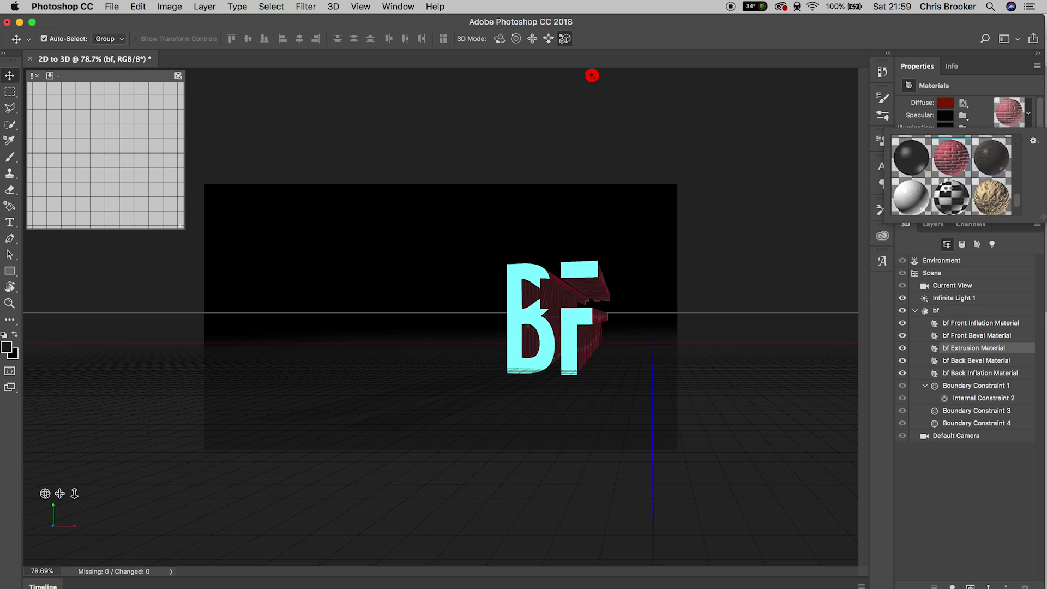
click(950, 183)
scroll(951, 180, down, 1)
scroll(953, 194, down, 1)
click(985, 195)
click(926, 195)
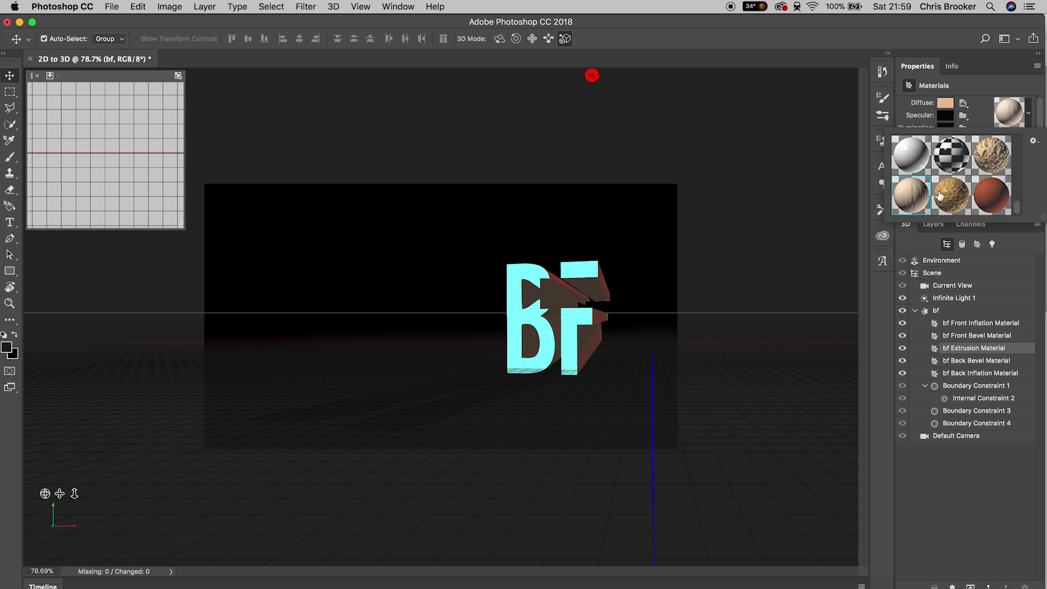
- Apply the dark red patterned preset, the sixth in the preset list, to the bf Extrusion Material
scroll(1012, 158, up, 10)
click(1002, 195)
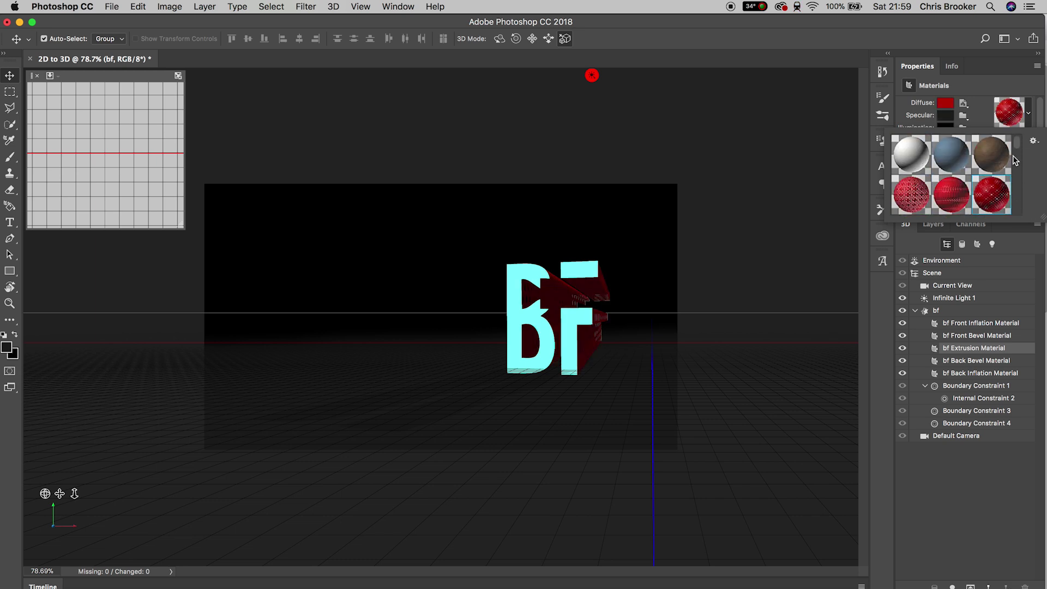
- Shift the diffuse colour of the bf Front Inflation Material to a turquoise hue
click(982, 322)
click(945, 102)
click(806, 310)
drag(806, 310, 804, 340)
click(855, 90)
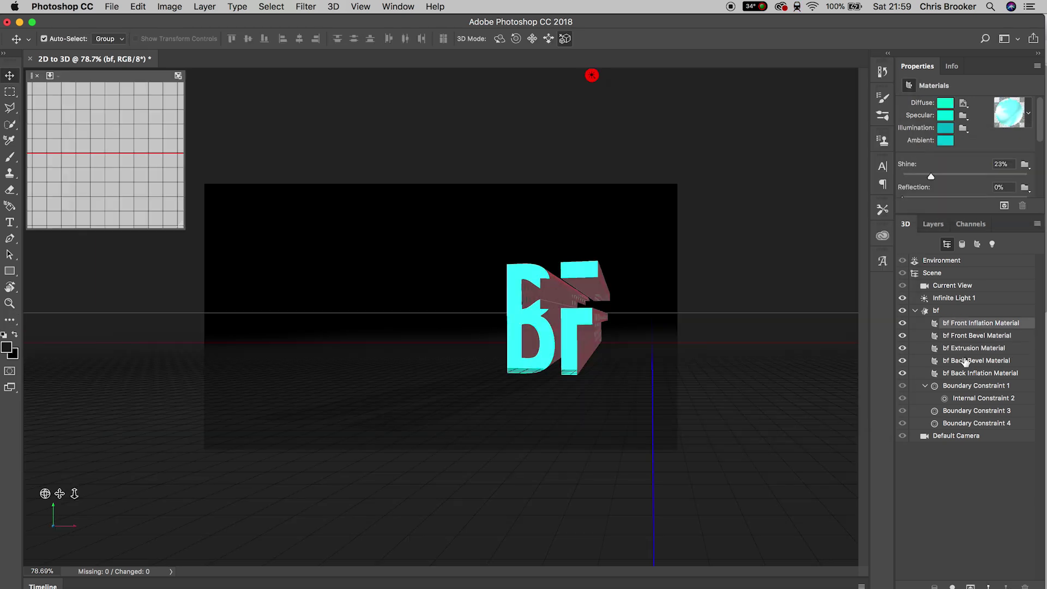